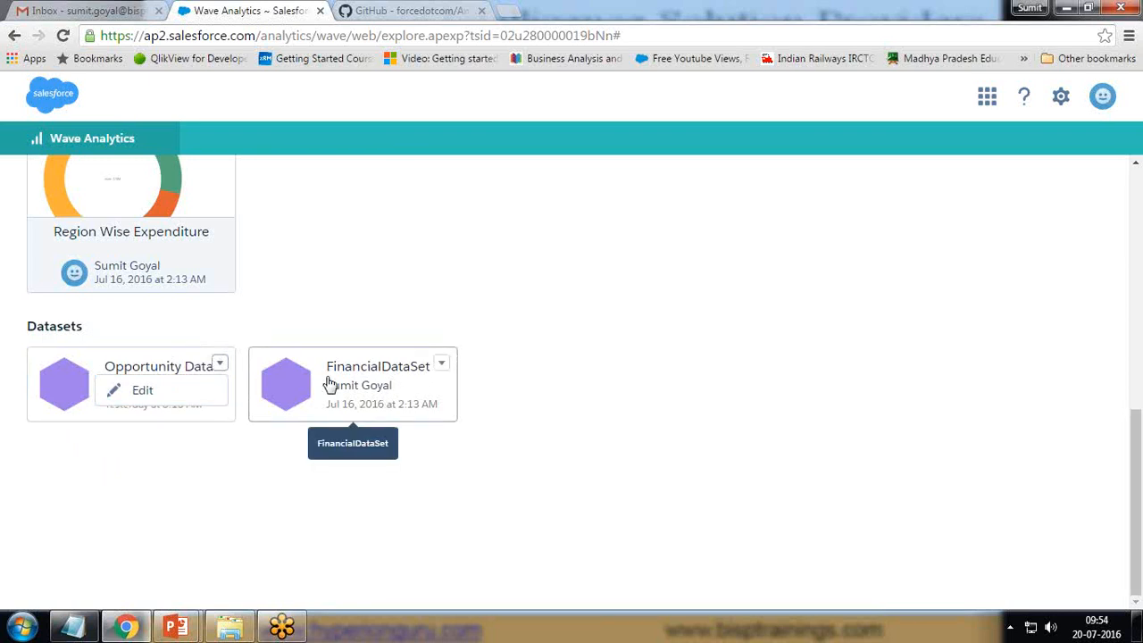
Step: Open the Opportunity Dataset for editing and review its extended metadata, data file and security predicate settings
click(152, 482)
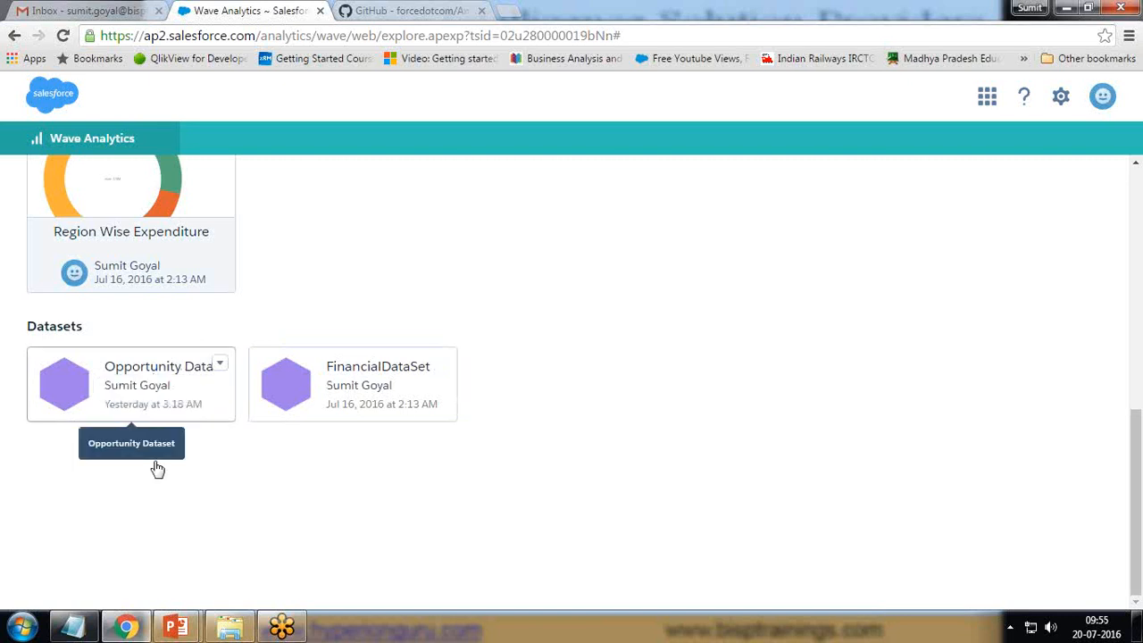
click(220, 366)
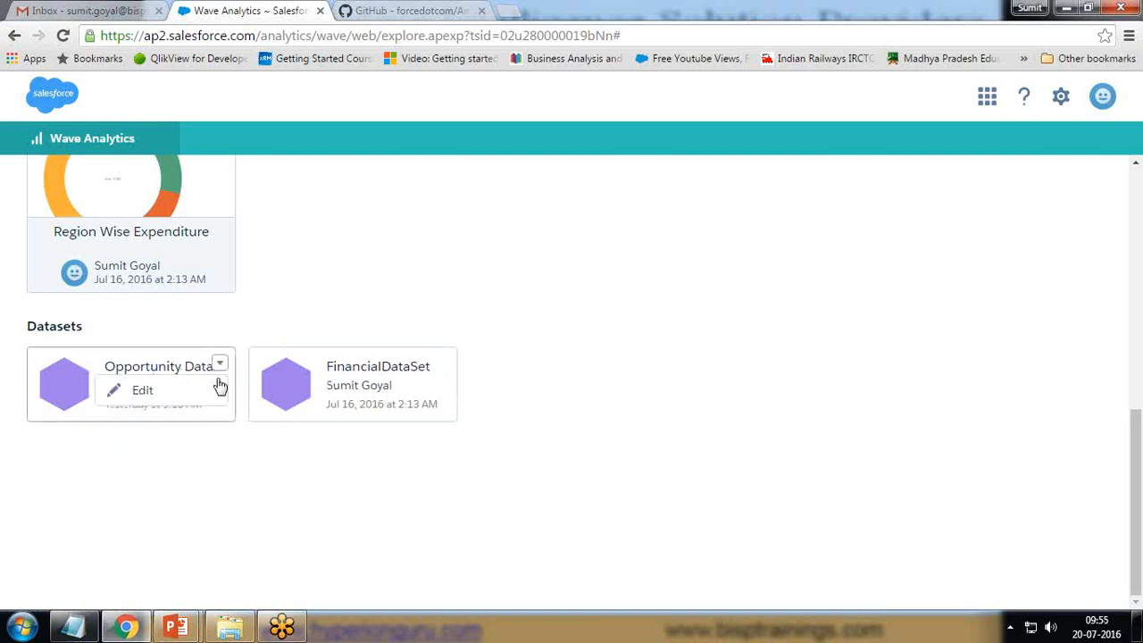
click(134, 393)
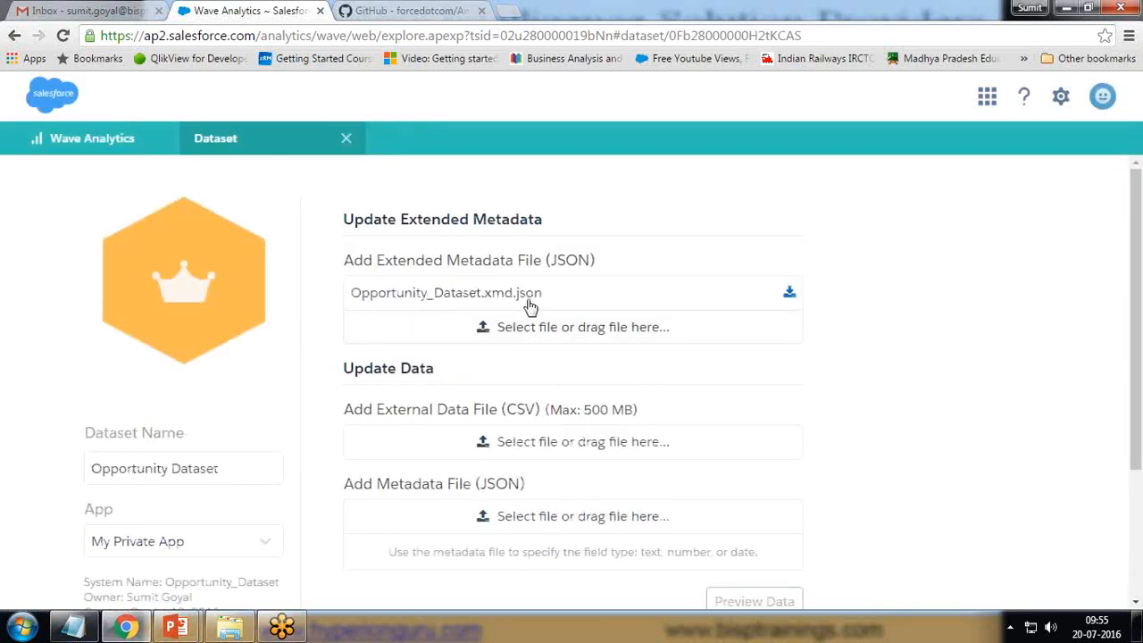
scroll(658, 416, down, 2)
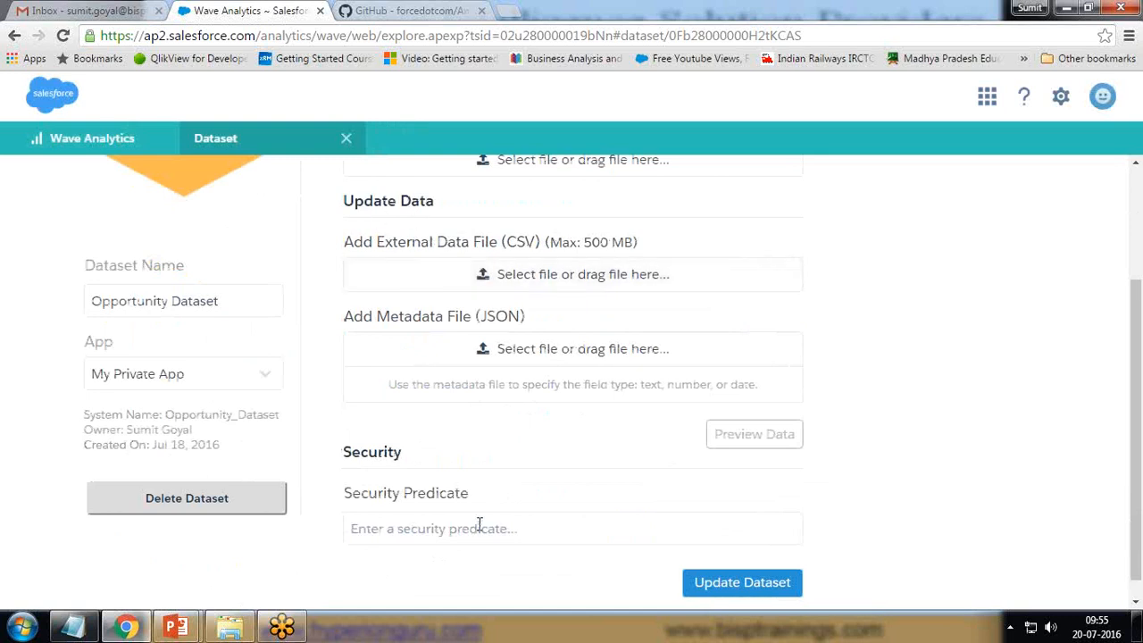
scroll(474, 518, down, 1)
scroll(726, 454, up, 2)
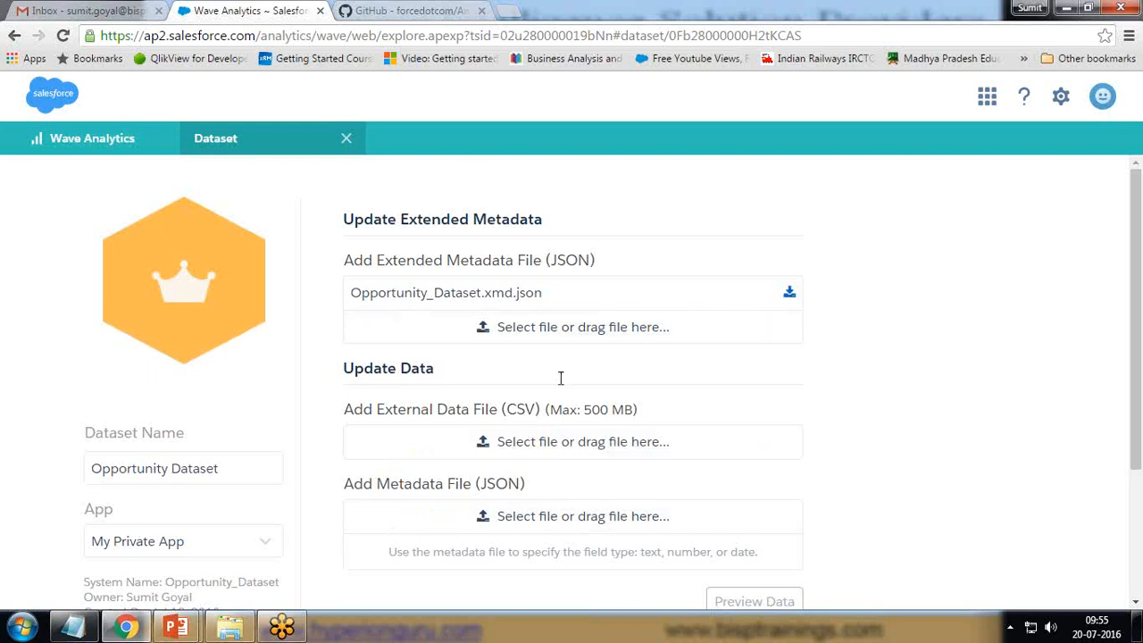
Step: Try to delete the Opportunity Dataset and close its edit page
scroll(7, 449, down, 2)
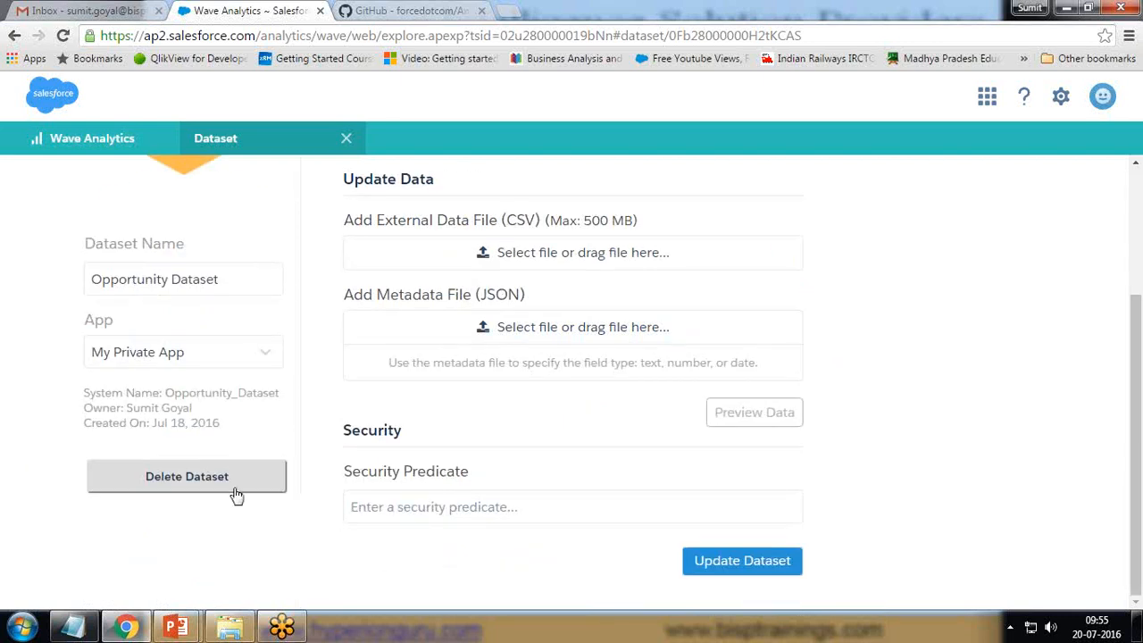
click(174, 483)
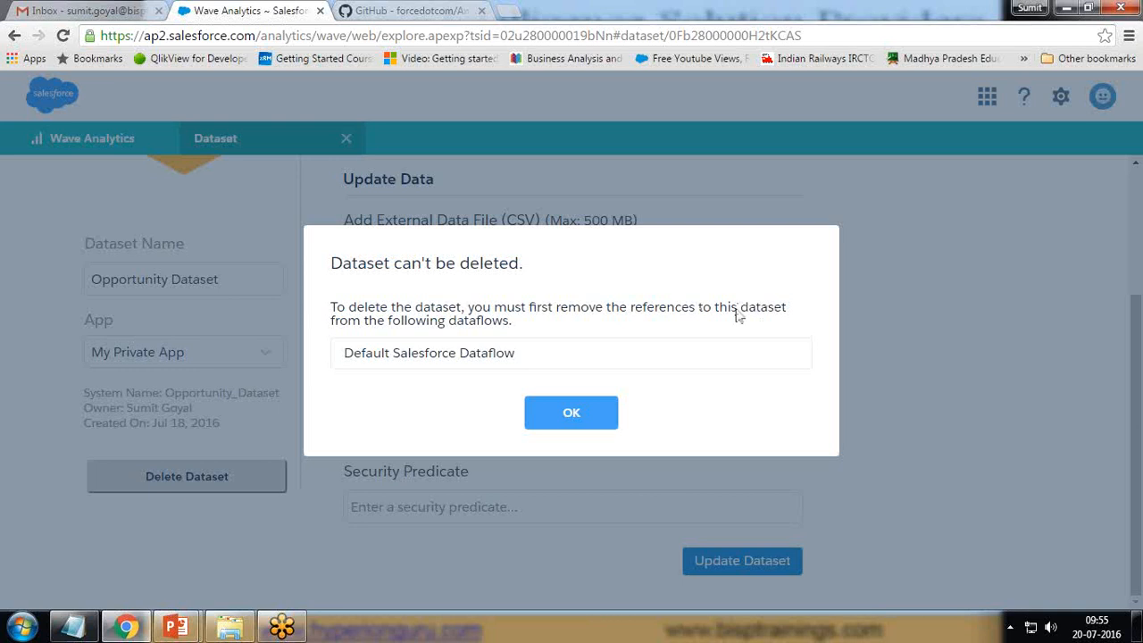
click(586, 421)
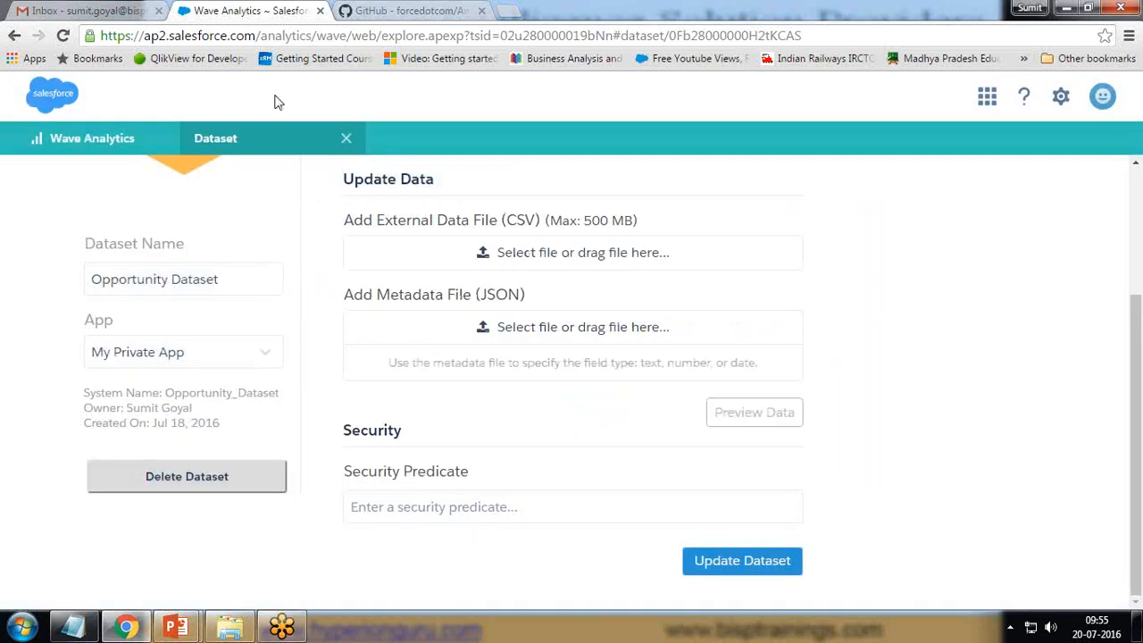
click(347, 141)
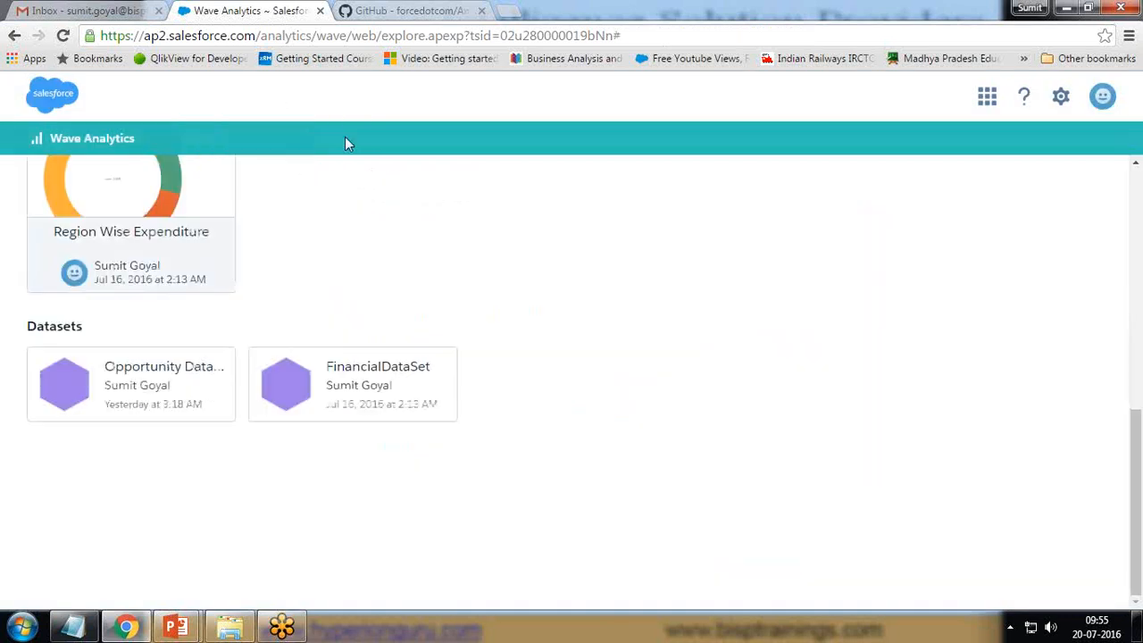
Step: Switch to Windows Explorer and open the inner datasetutils folder inside DatasetUtils on drive D
click(230, 630)
click(13, 33)
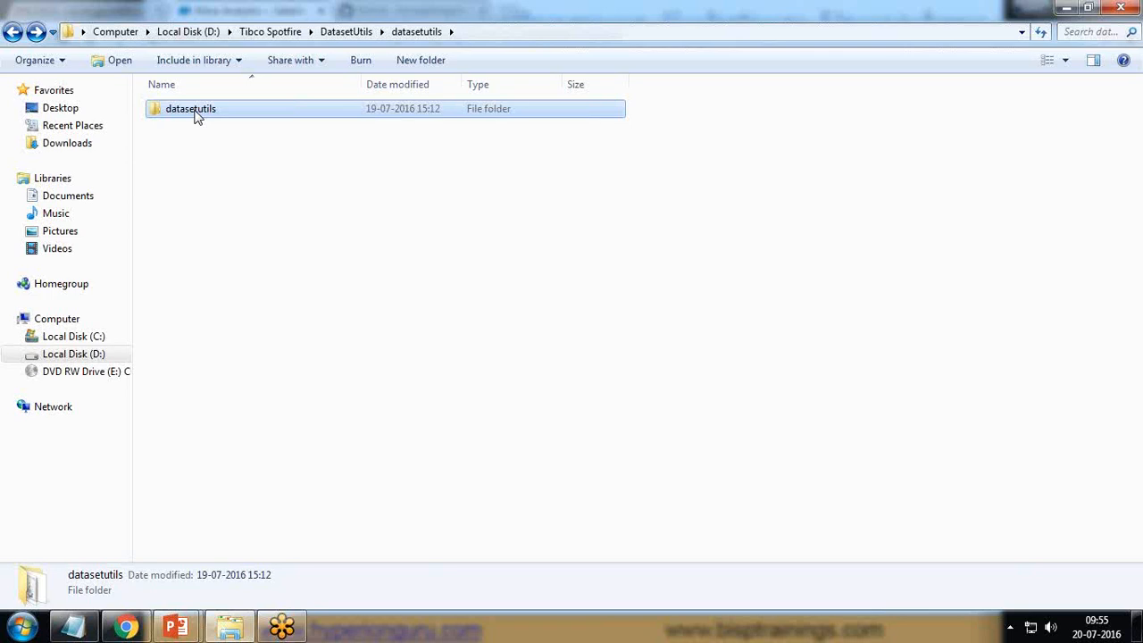
double_click(197, 116)
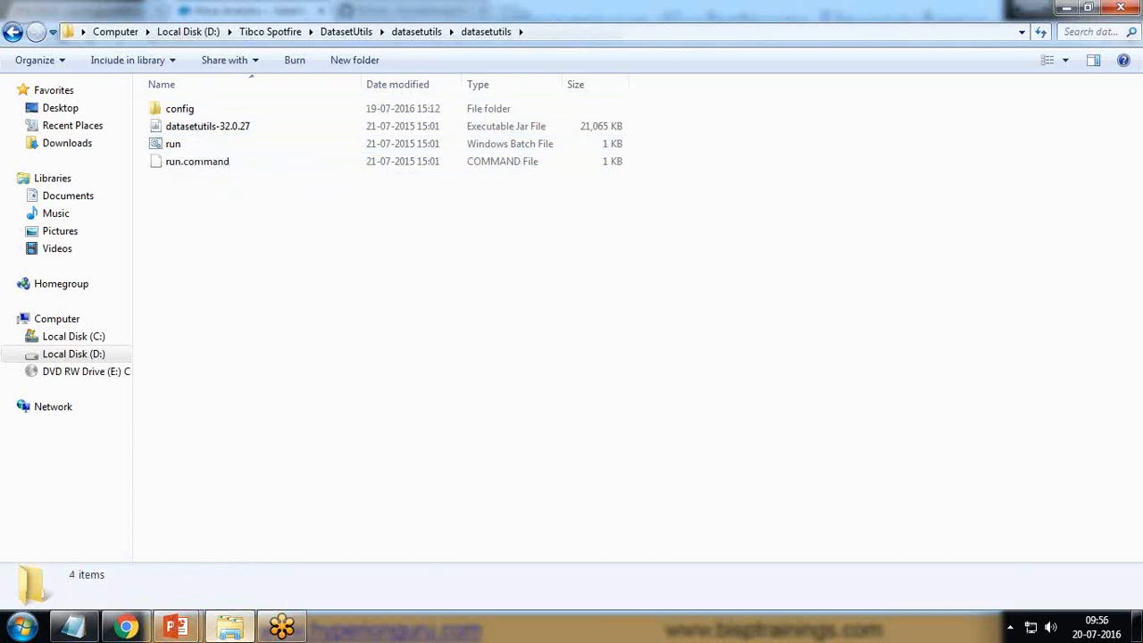
Step: Switch to Chrome and review the Analytics-Cloud-Dataset-Utils GitHub page, including its DatasetUtils download section and web address
click(127, 627)
click(406, 10)
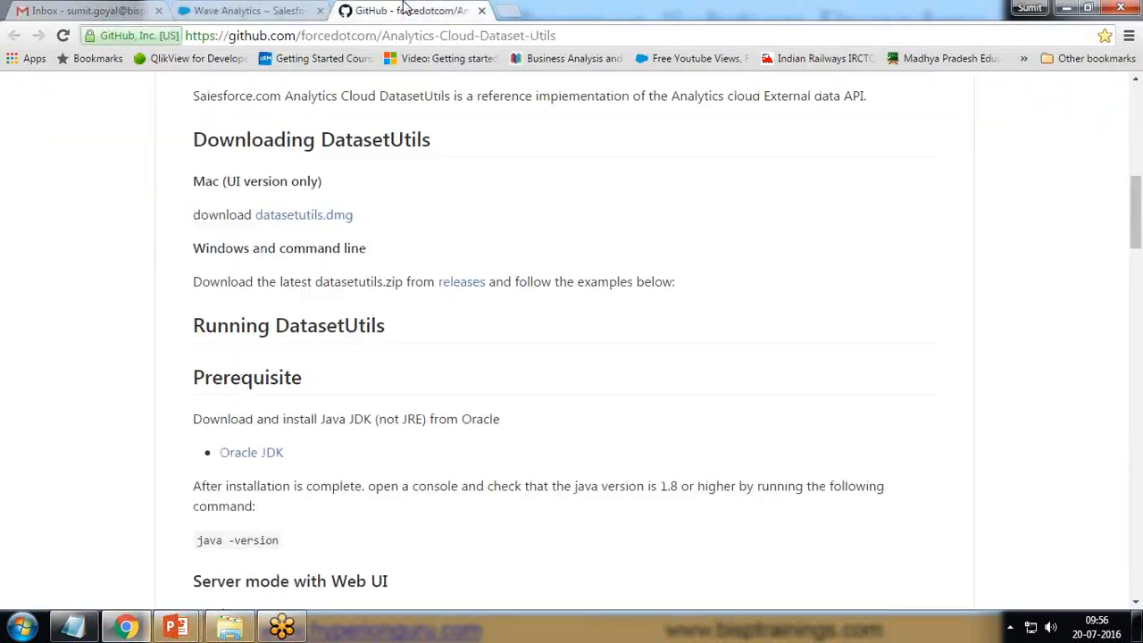
scroll(397, 273, up, 10)
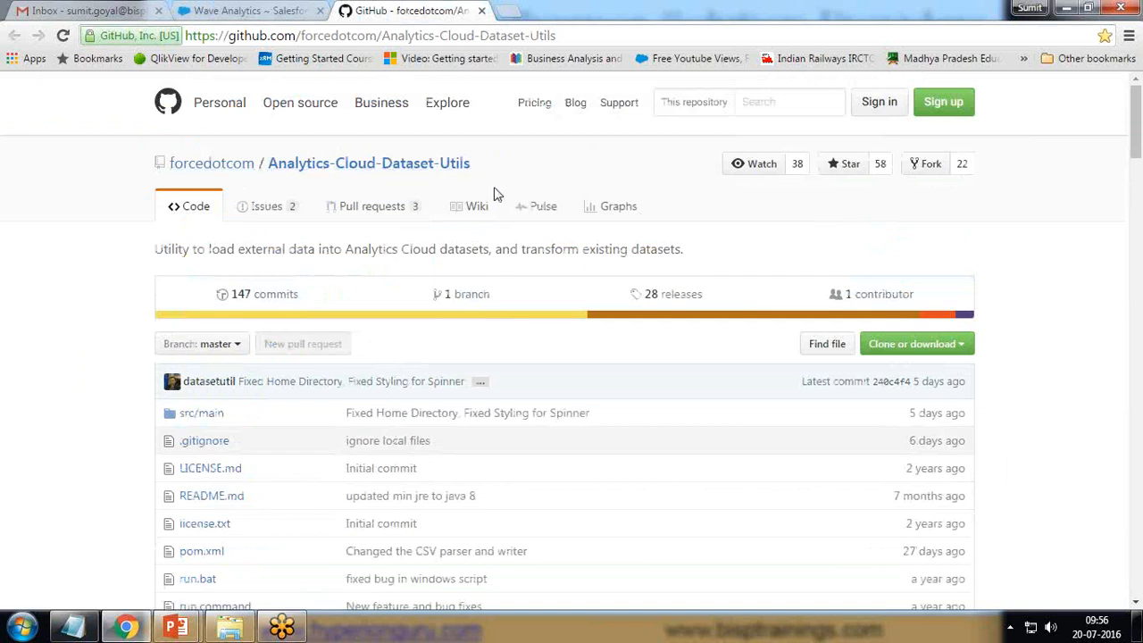
scroll(616, 420, down, 5)
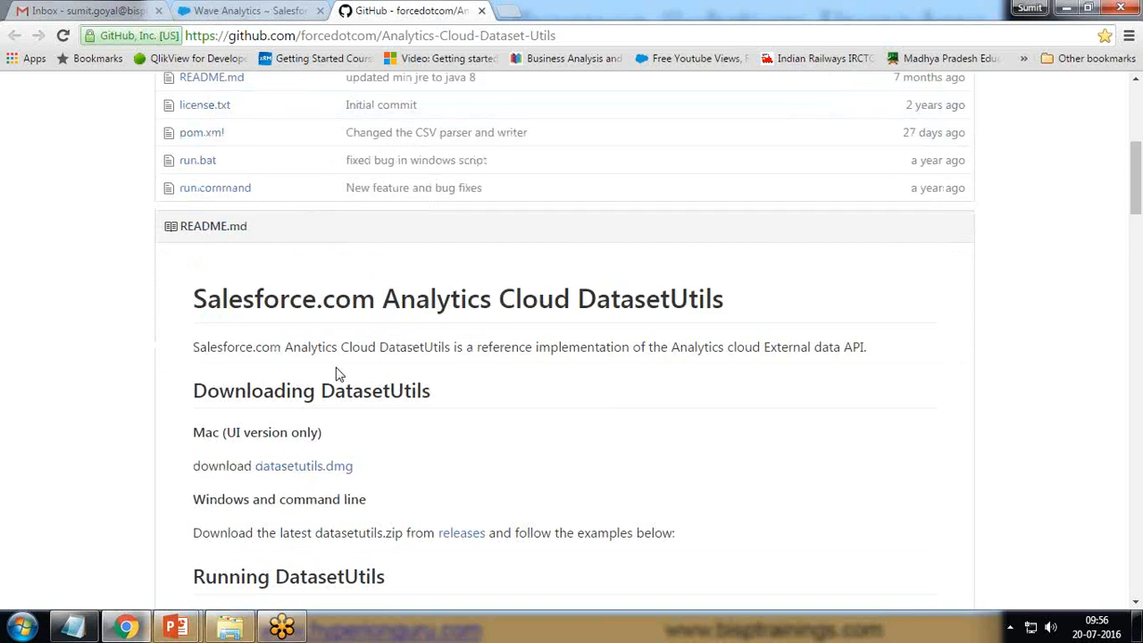
scroll(313, 382, down, 2)
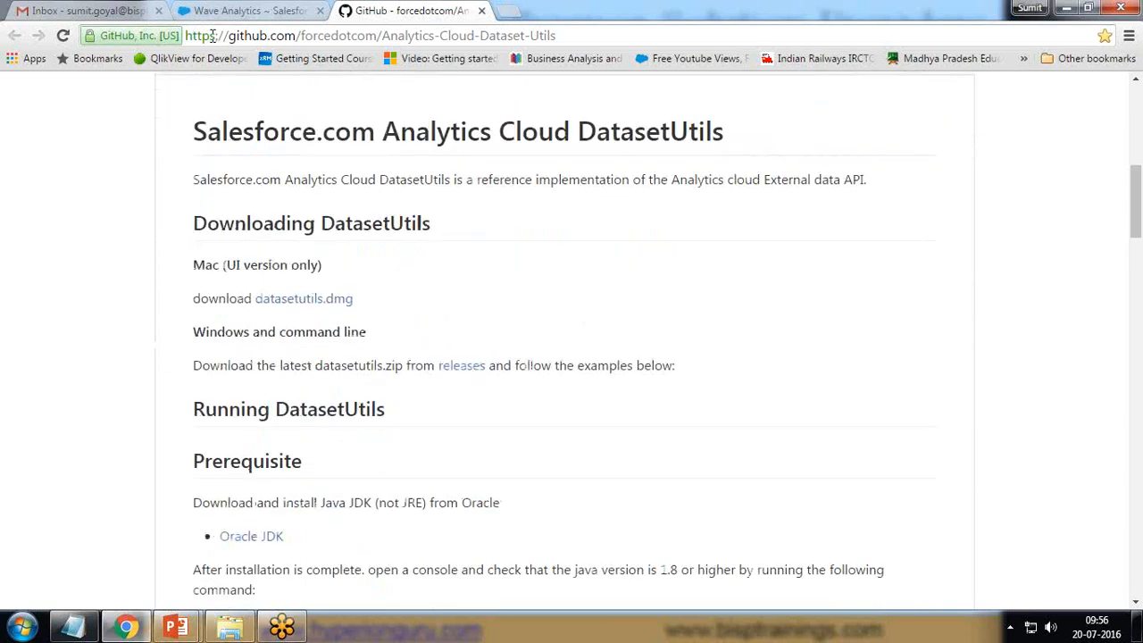
drag(186, 33, 569, 34)
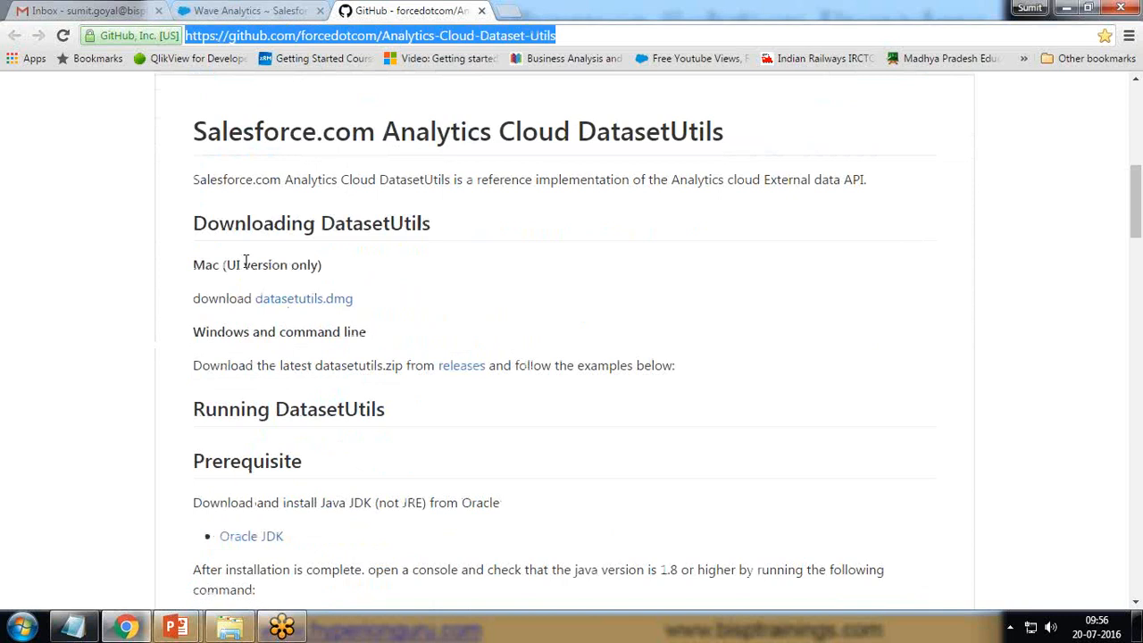
Step: Open the DatasetUtils releases page from the README in a new browser tab and switch to it
right_click(454, 370)
click(487, 380)
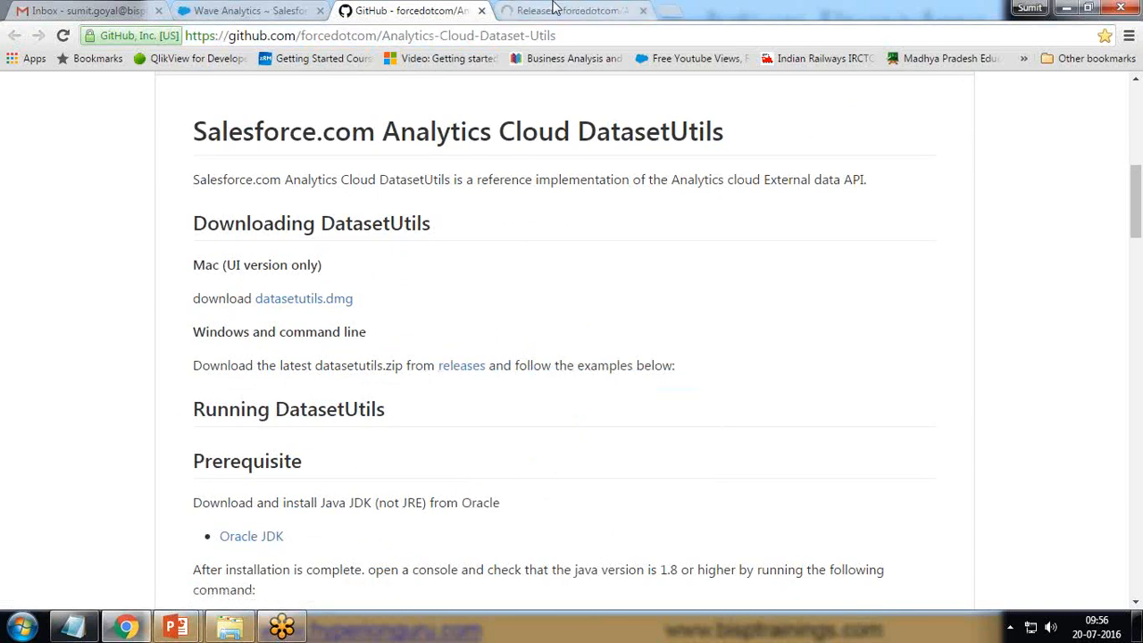
key(ctrl+Tab)
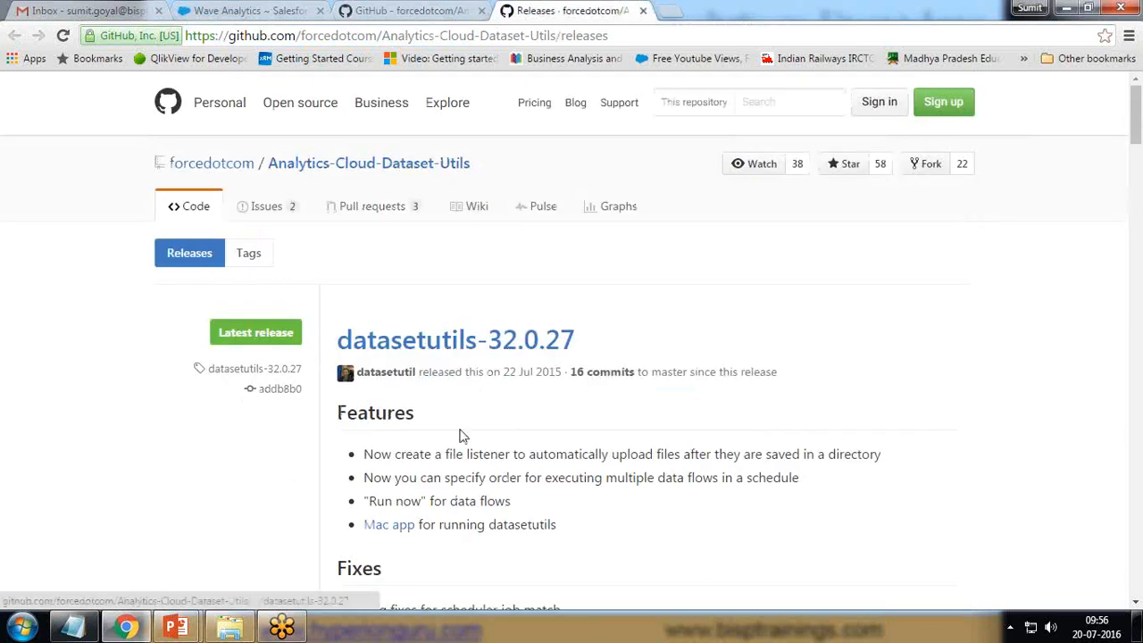
Step: Examine the downloads of the datasetutils-32.0.27 release, highlighting datasetutils.zip and datasetutils-32.0.27.jar
scroll(464, 427, down, 3)
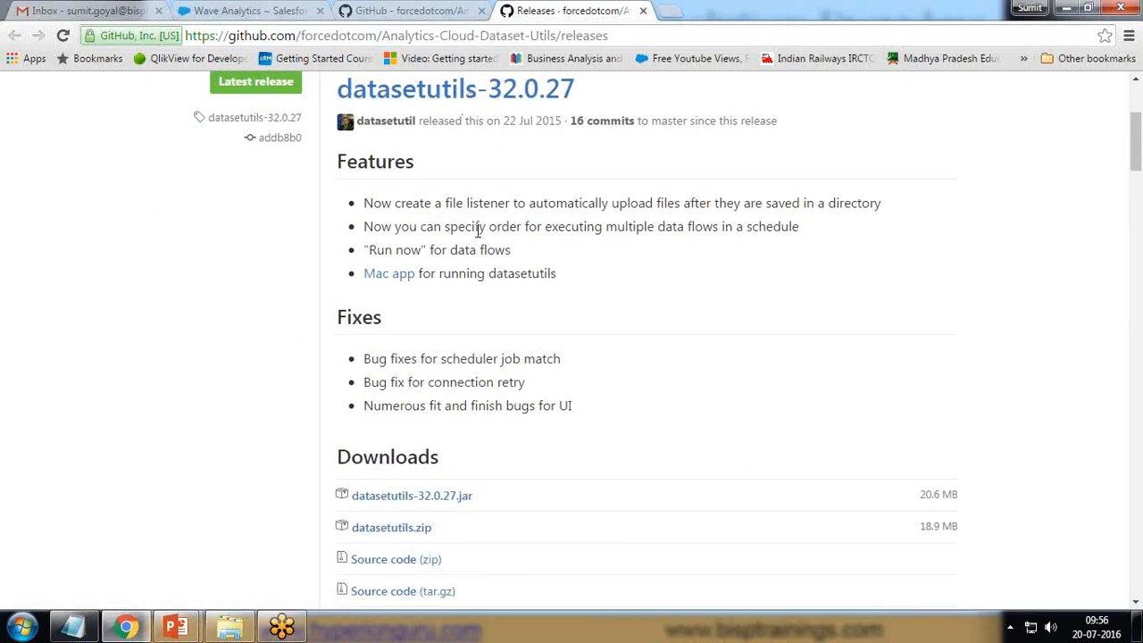
scroll(523, 497, down, 3)
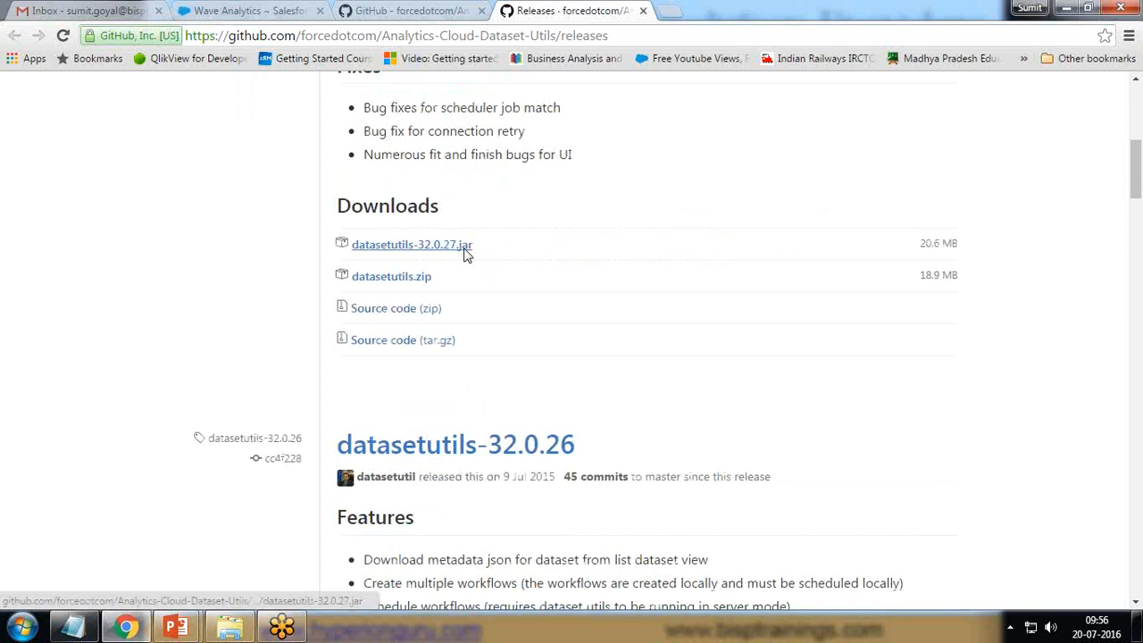
drag(460, 280, 354, 278)
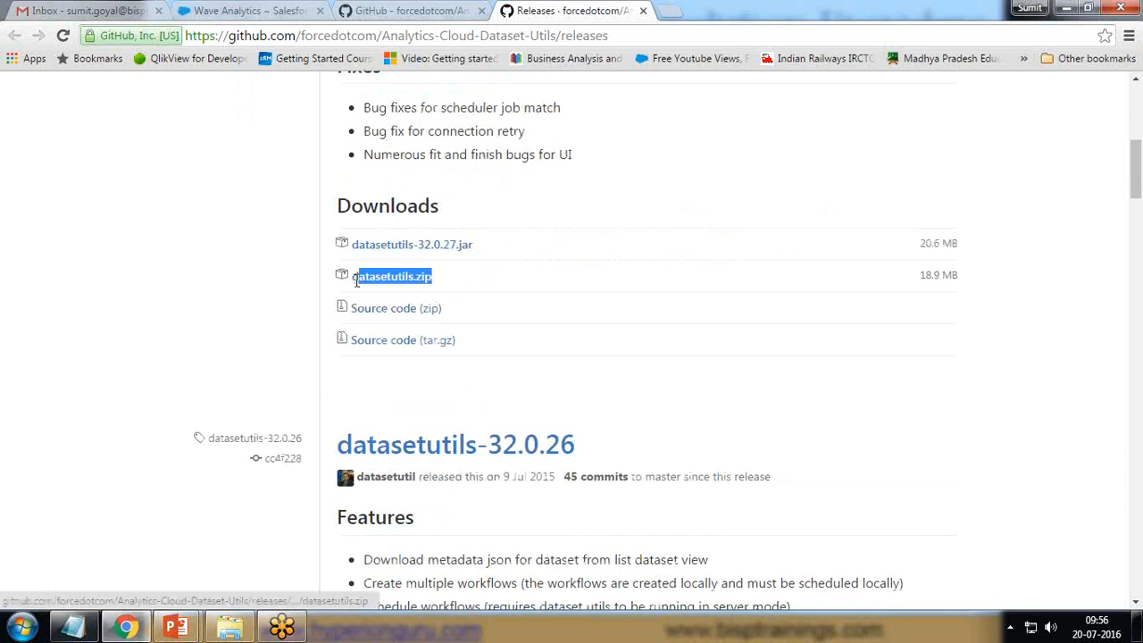
click(491, 242)
drag(491, 242, 354, 246)
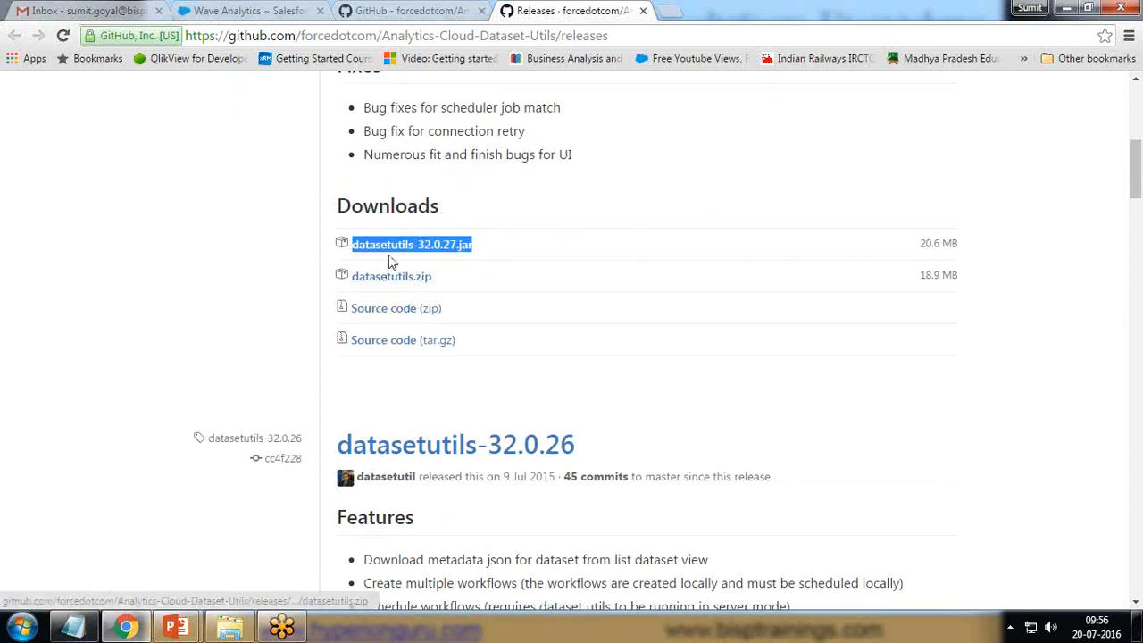
click(437, 253)
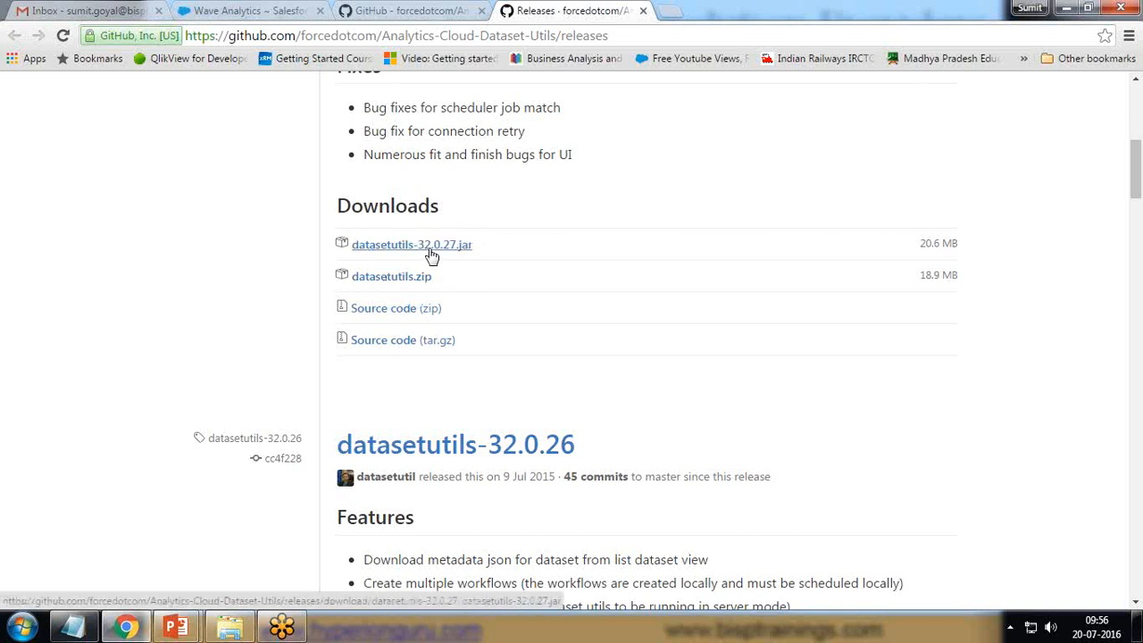
Step: Switch to Windows Explorer and go from the DatasetUtils folder down to the extracted files in the inner datasetutils folder
click(231, 629)
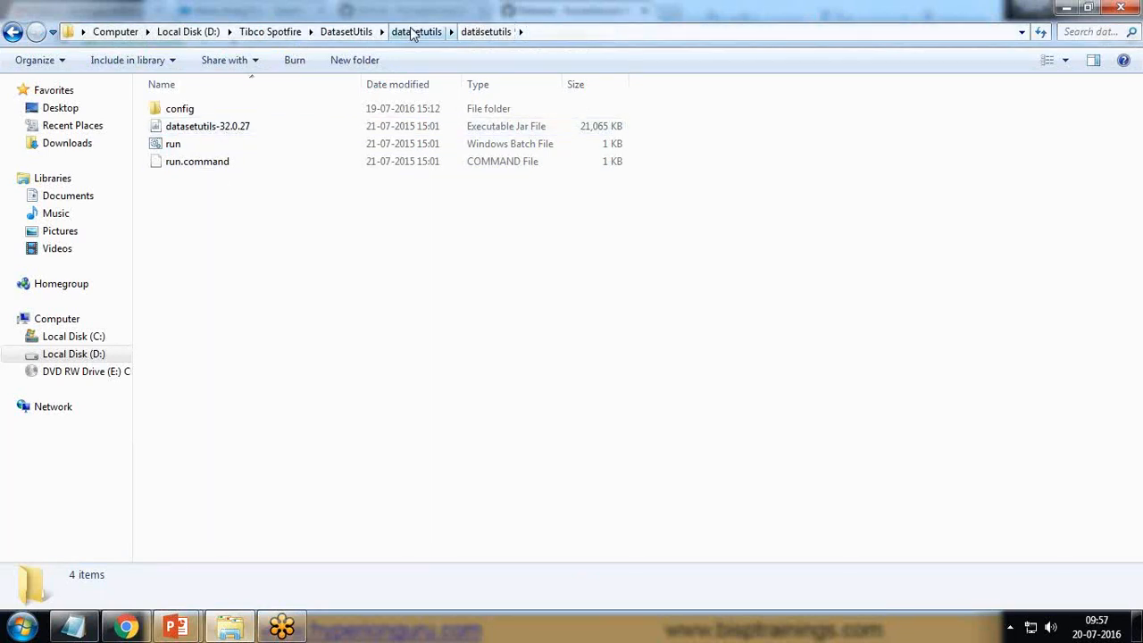
click(416, 31)
click(345, 31)
double_click(192, 112)
double_click(185, 109)
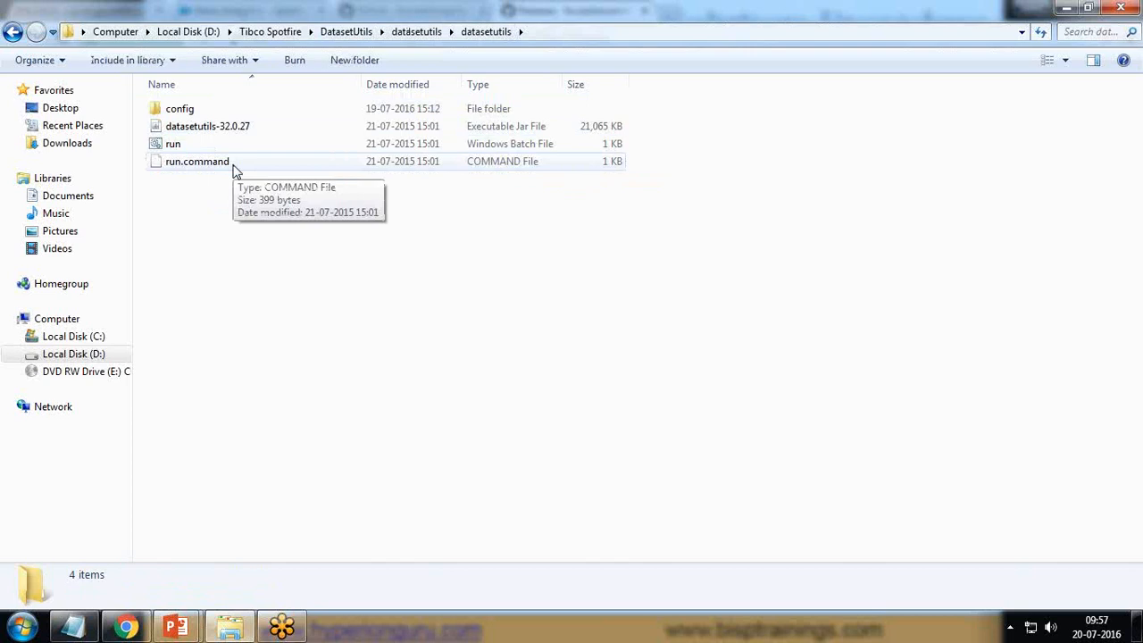
Step: Return to the DatasetUtils README in Chrome and read the Java prerequisite and running instructions
click(127, 627)
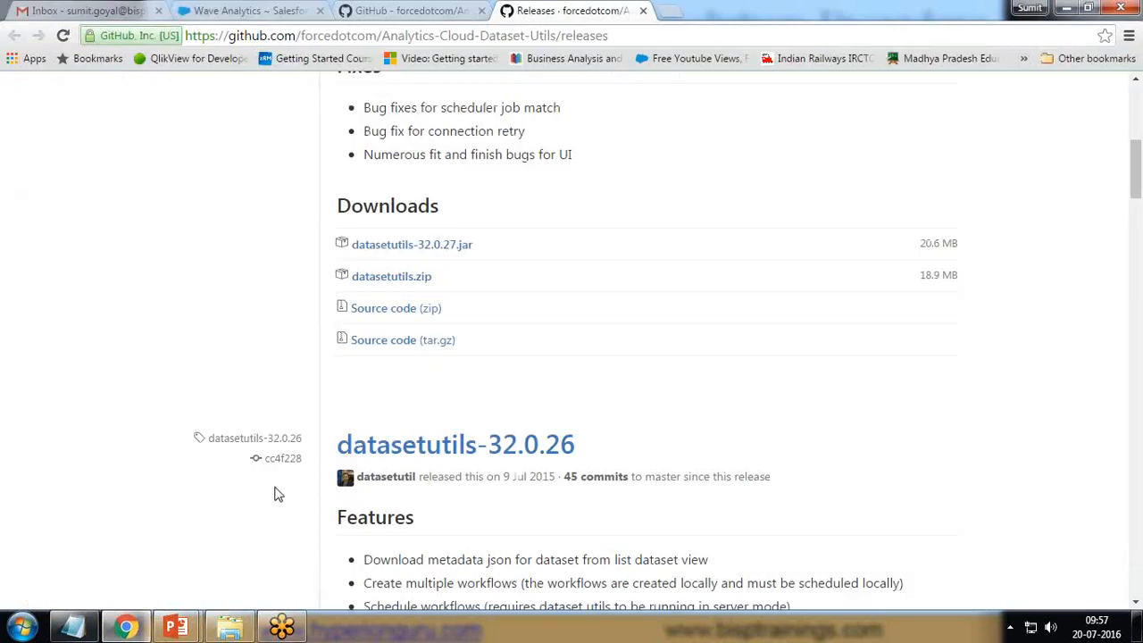
scroll(499, 366, up, 5)
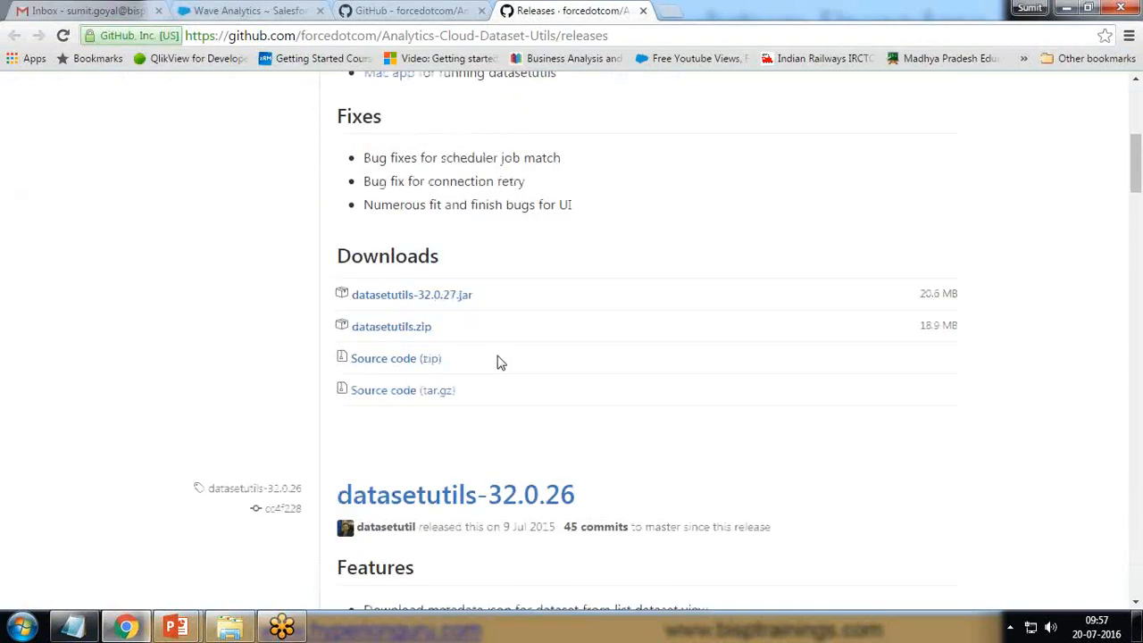
click(406, 10)
scroll(380, 438, down, 3)
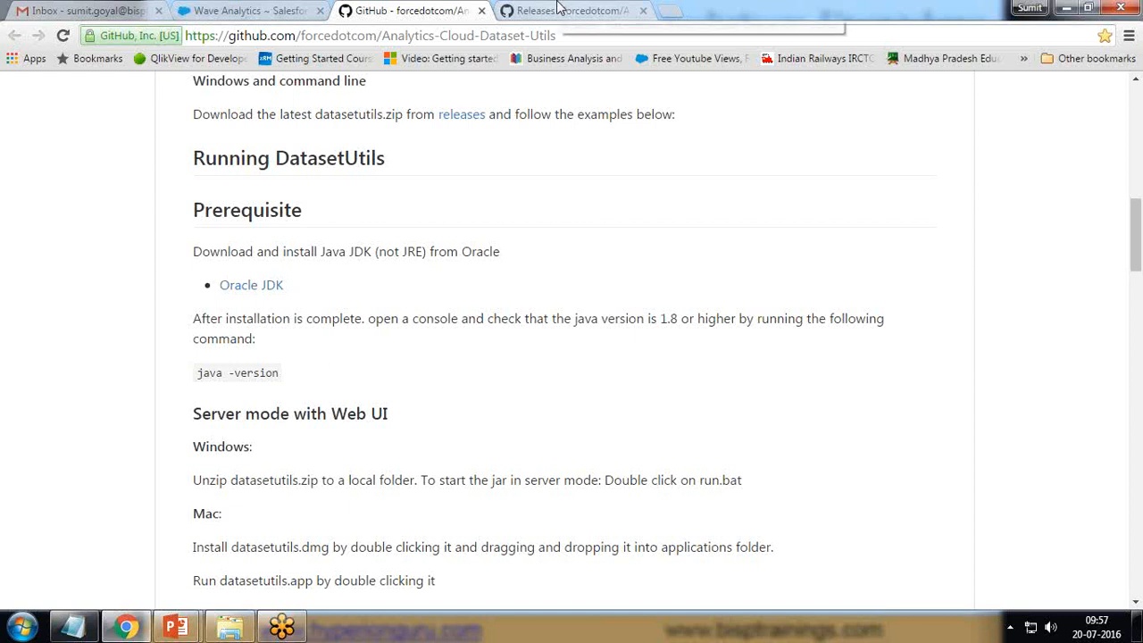
scroll(461, 427, down, 4)
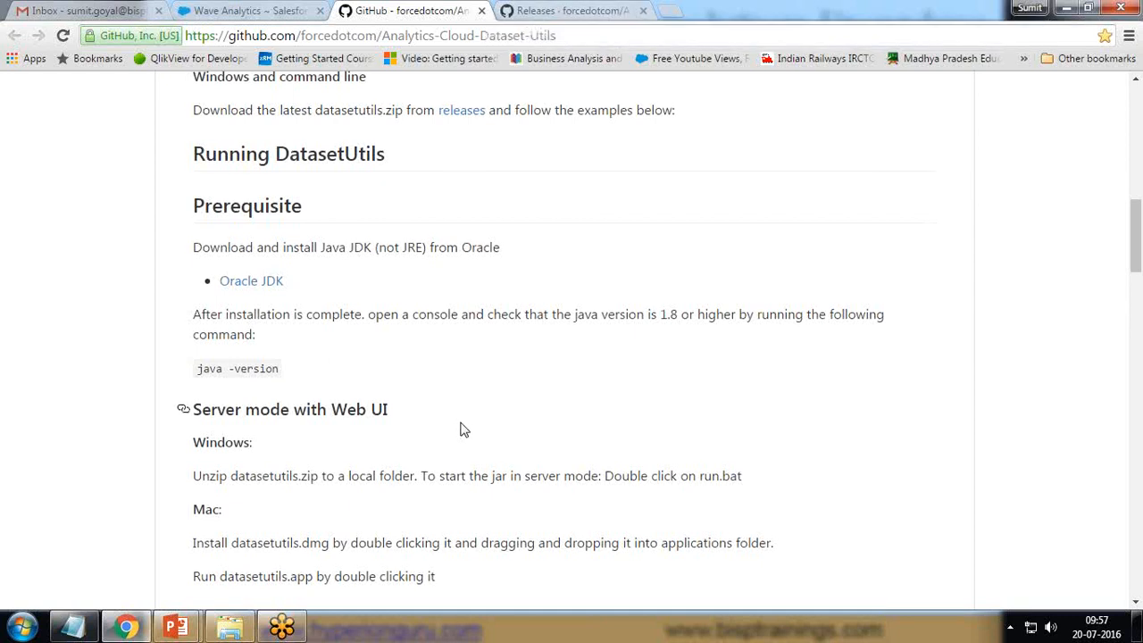
scroll(462, 425, up, 2)
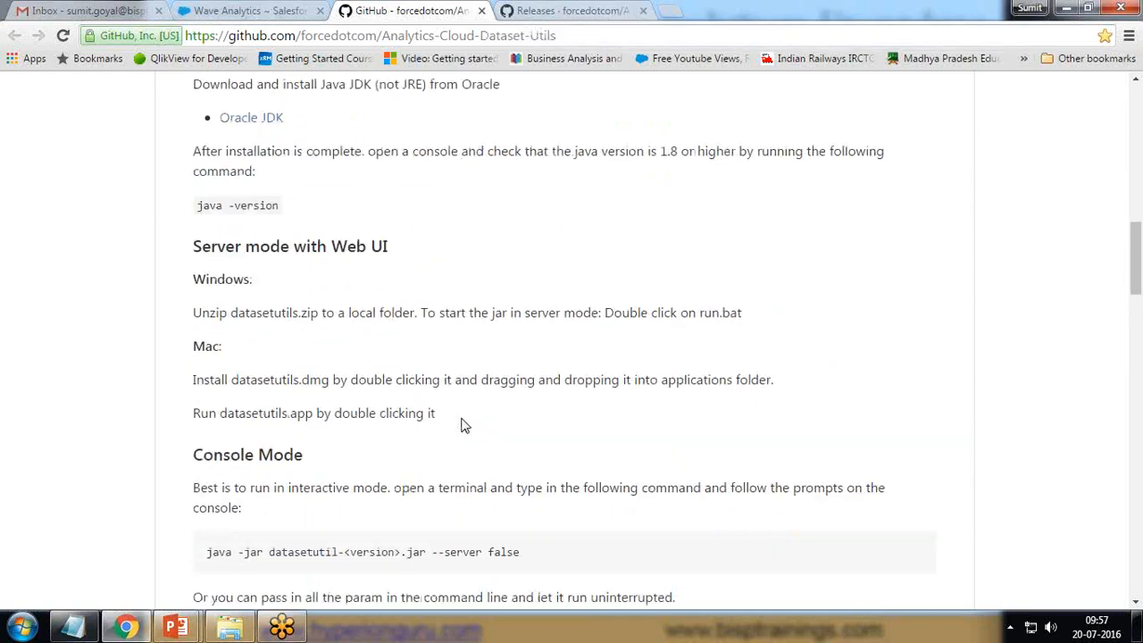
scroll(462, 425, down, 1)
Step: Highlight the Server mode with Web UI and Console Mode headings and the java -jar console command in the README
drag(191, 162, 404, 159)
click(391, 171)
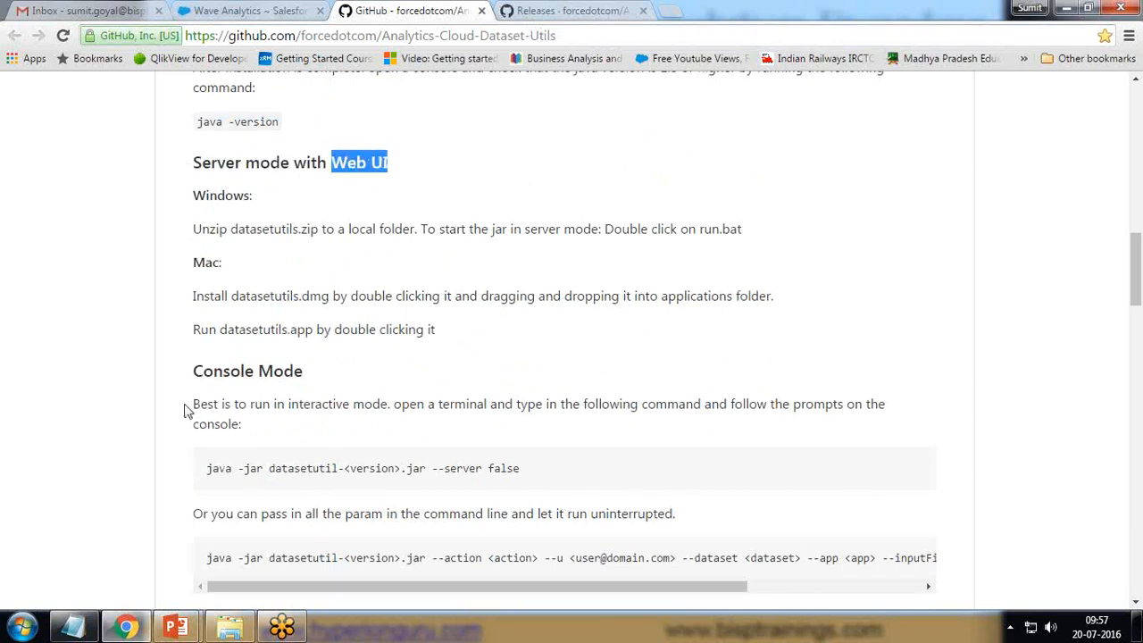
mouse_move(189, 373)
mouse_down()
mouse_move(317, 371)
mouse_move(191, 375)
mouse_up()
click(308, 376)
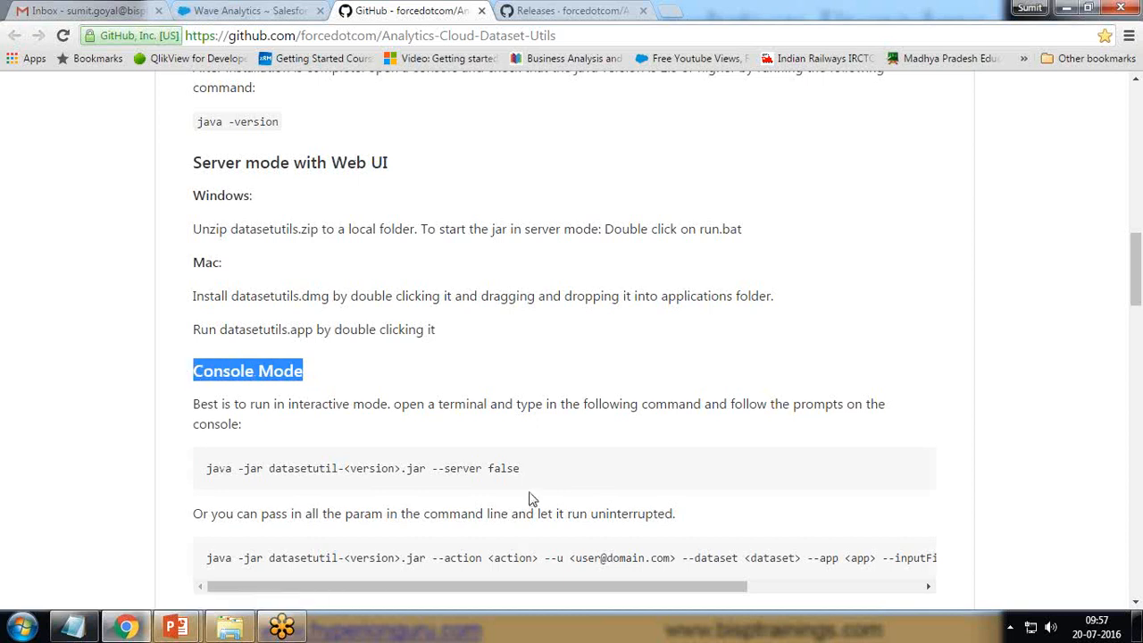
drag(532, 476, 176, 474)
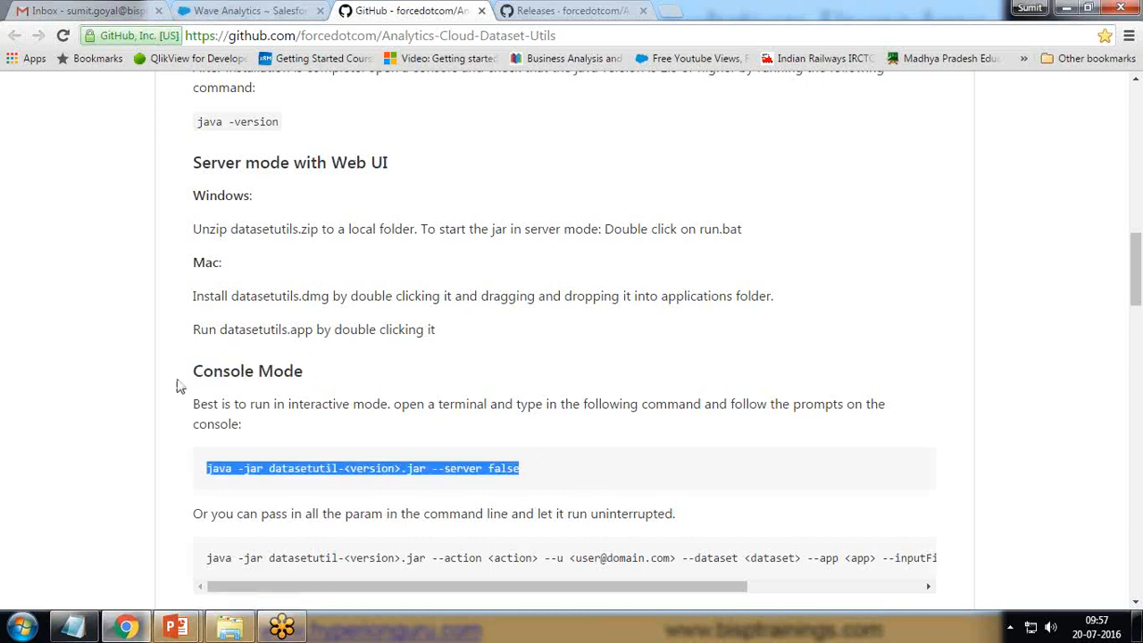
Step: Highlight the Windows server mode instructions on unzipping datasetutils.zip and starting run.bat
drag(191, 162, 393, 163)
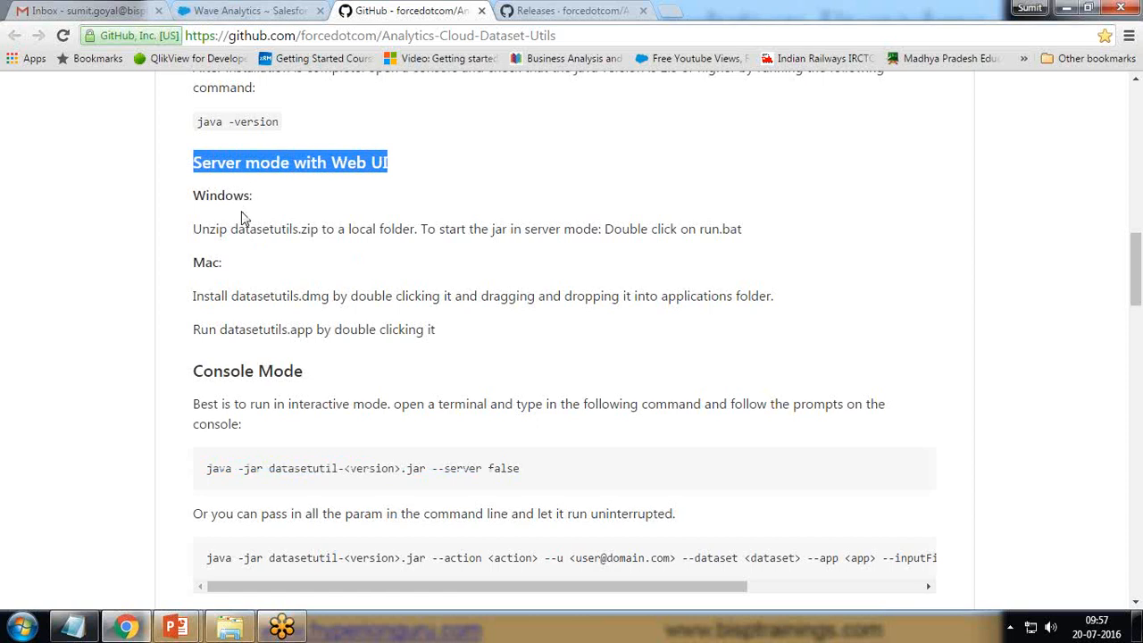
drag(195, 229, 308, 231)
drag(422, 229, 765, 229)
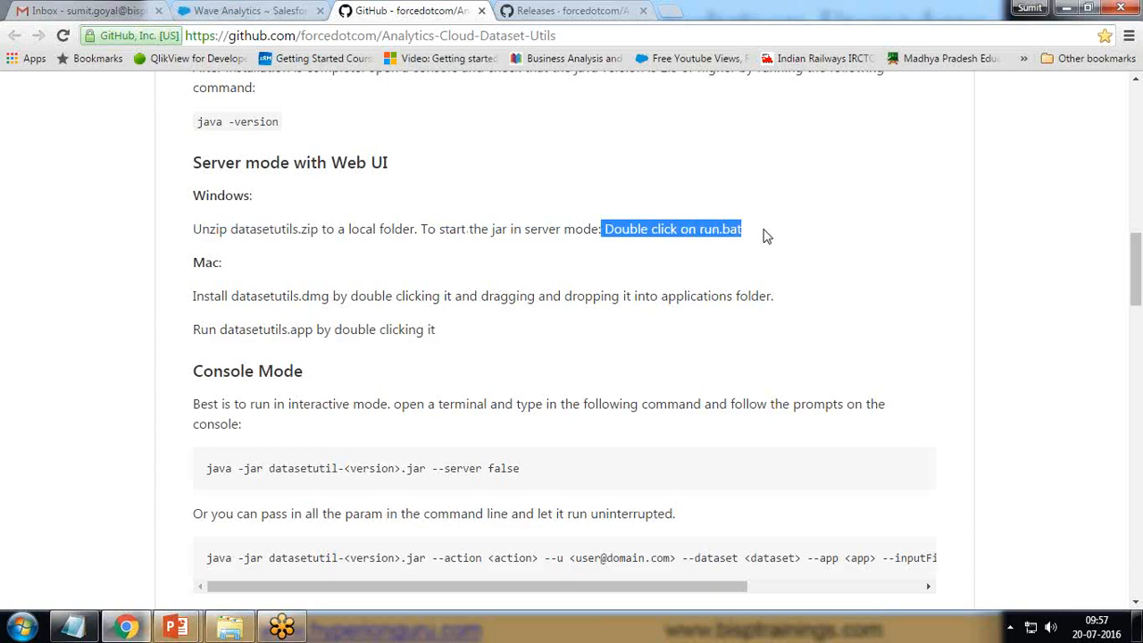
Step: Switch to Windows Explorer, start the run batch file in the datasetutils folder and move its console window clear of the file list
click(230, 627)
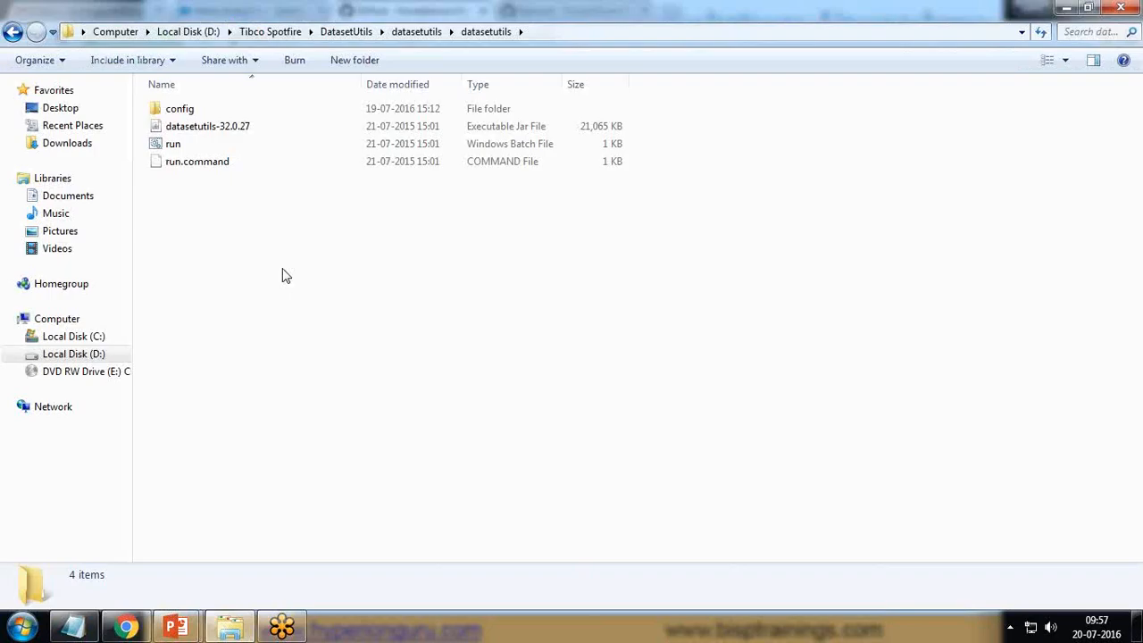
double_click(173, 147)
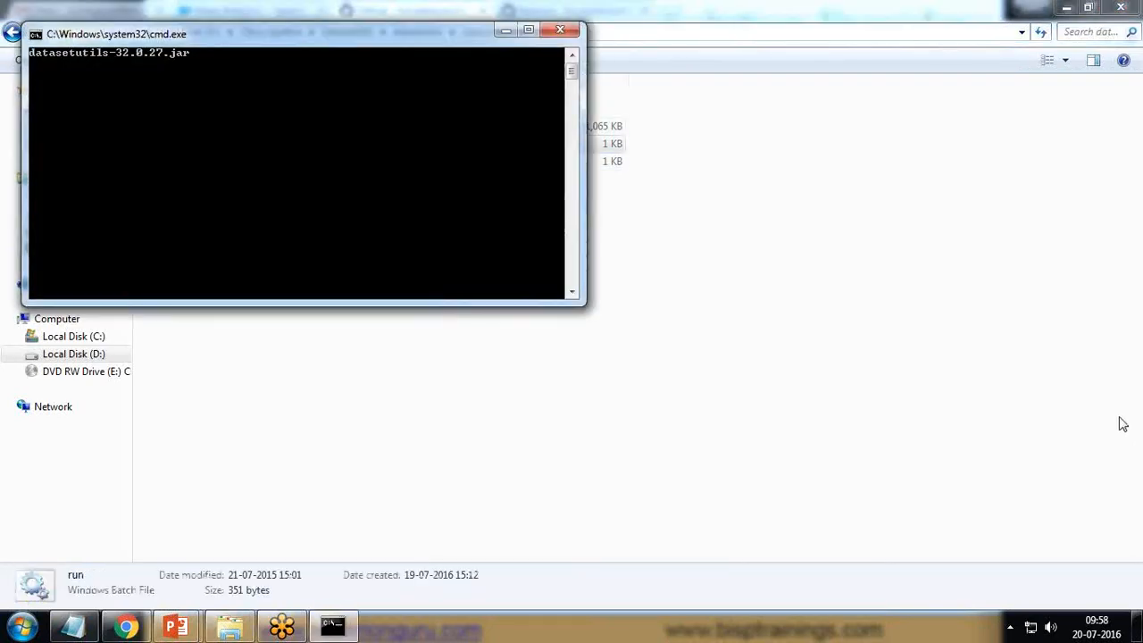
drag(304, 35, 477, 158)
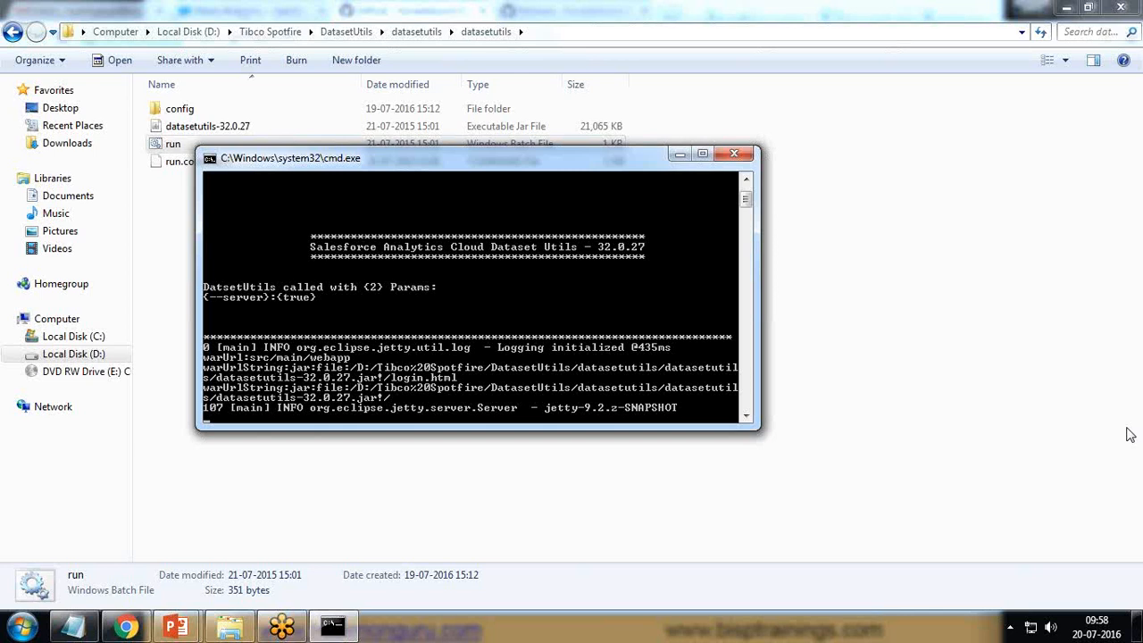
click(1130, 434)
Step: In Chrome's Salesforce tab, reset the security token from the personal settings and highlight the notice about the email
click(125, 625)
click(218, 9)
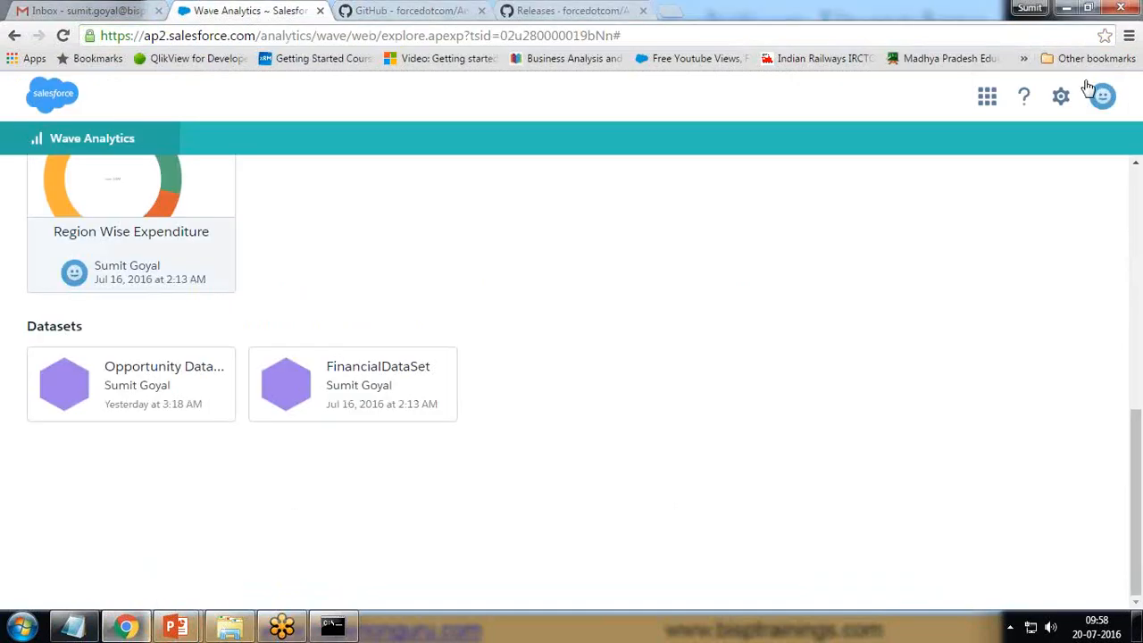
click(1123, 101)
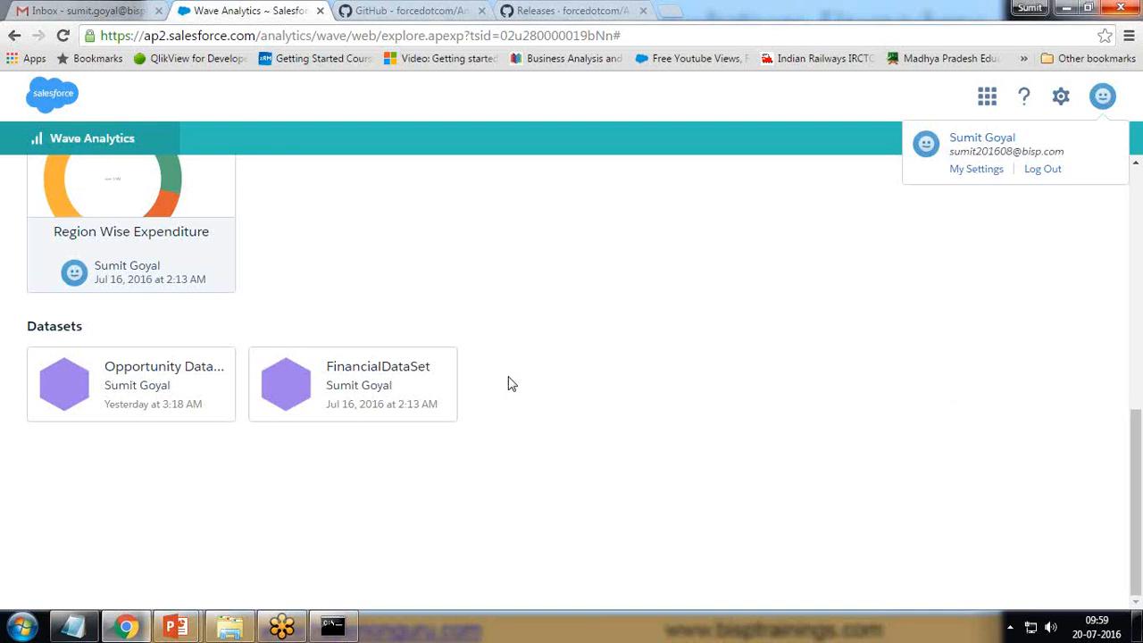
click(979, 171)
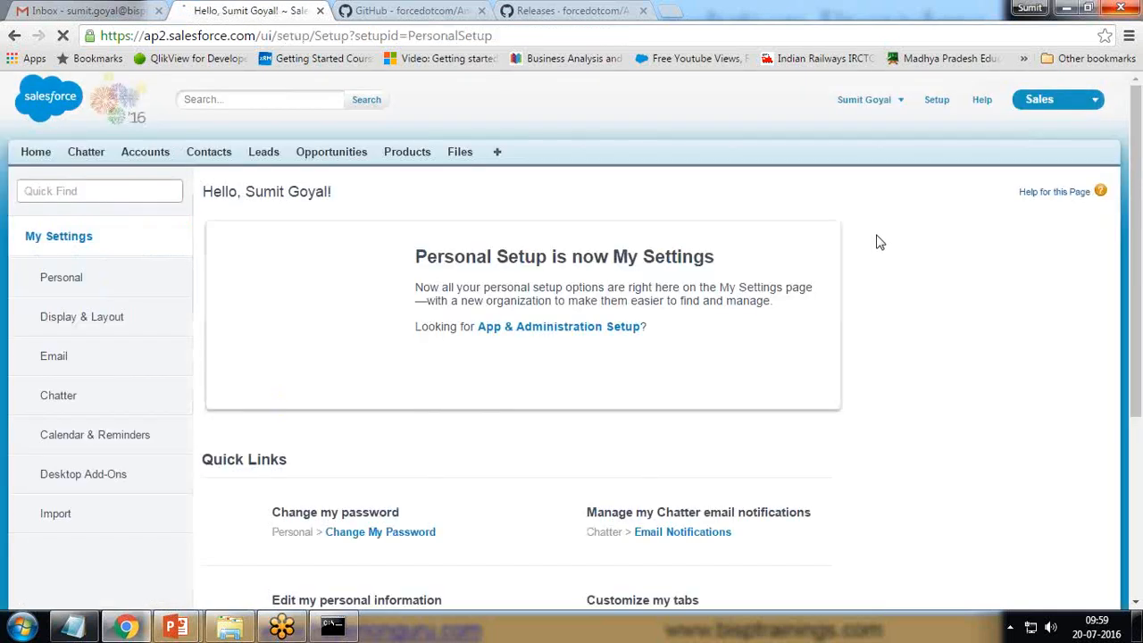
click(82, 286)
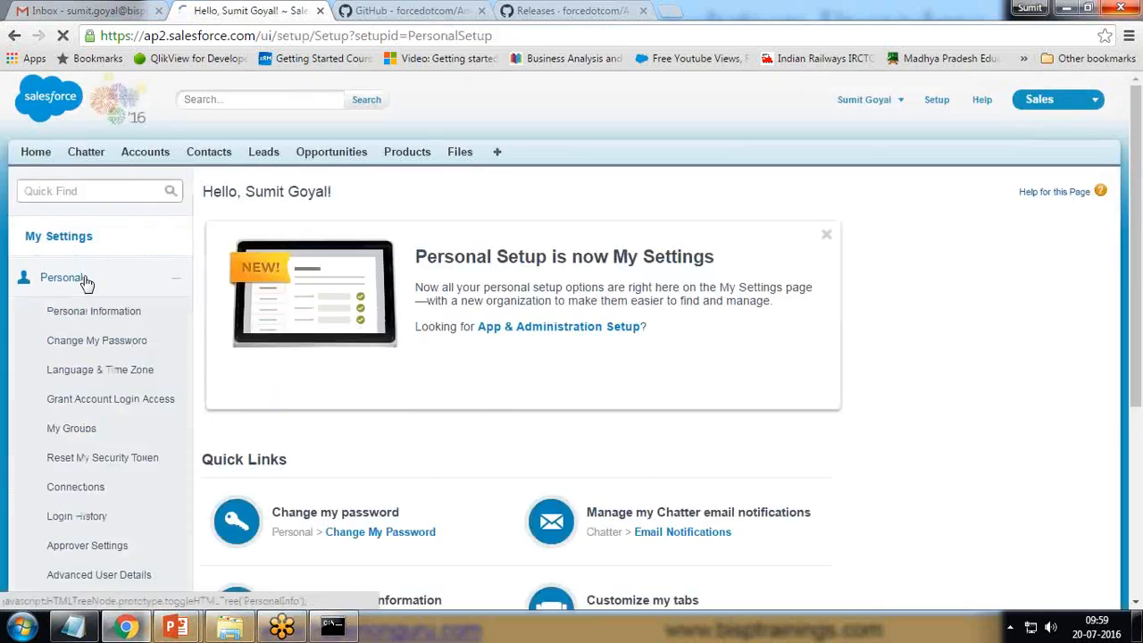
click(100, 464)
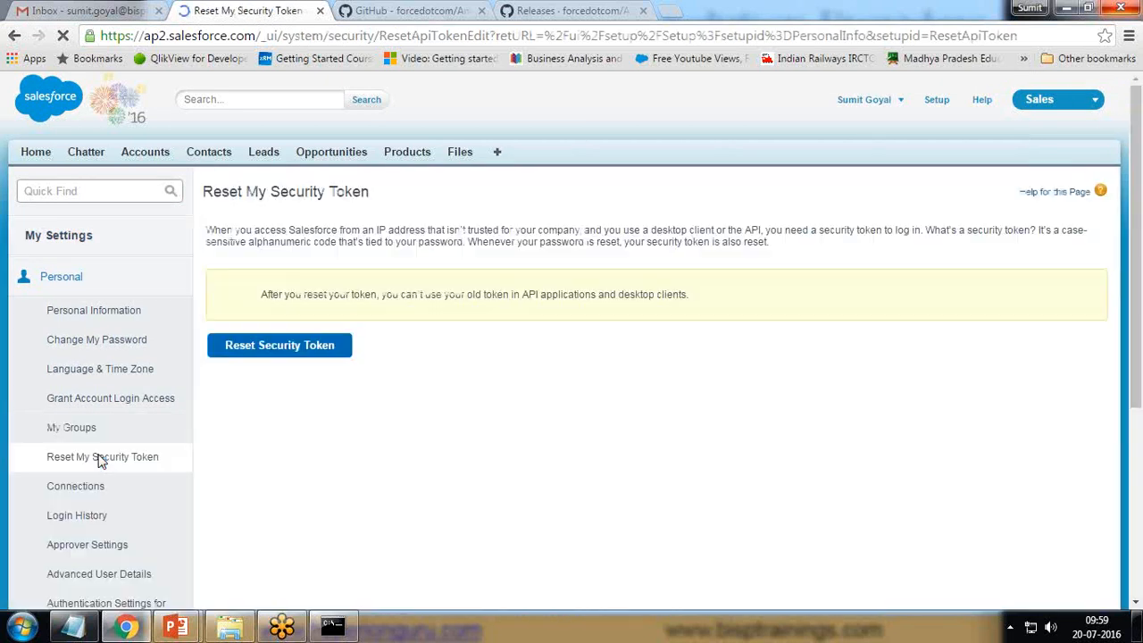
click(301, 356)
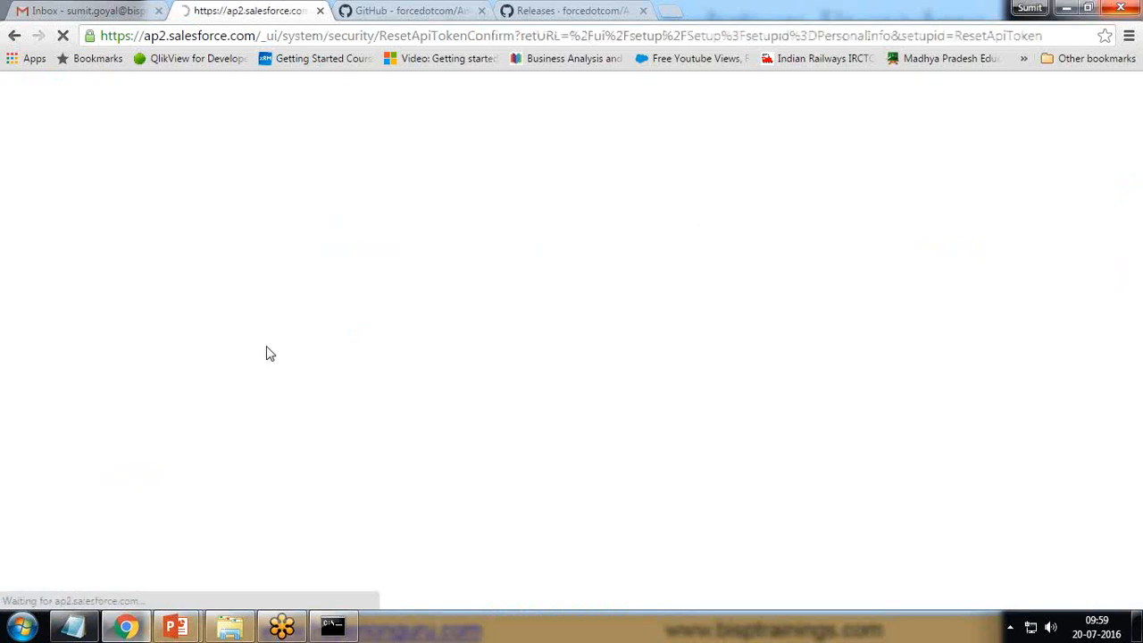
drag(256, 258, 707, 259)
Step: Open the new Developer Edition security token email in Gmail, copy the token and return to the Salesforce page
click(98, 11)
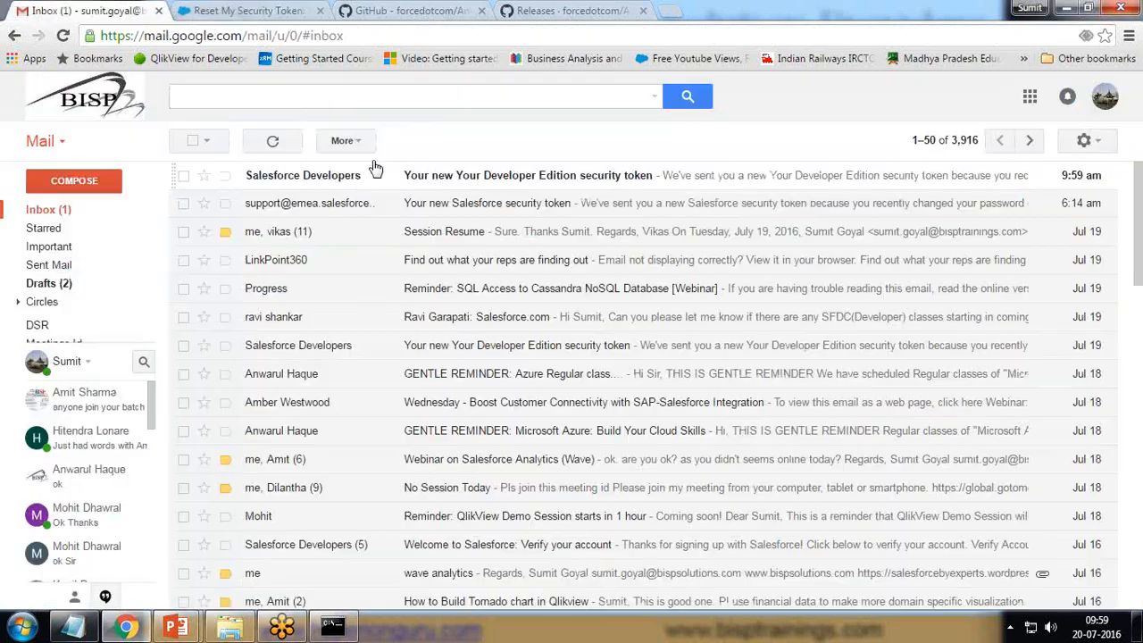
click(360, 182)
drag(365, 305, 526, 307)
right_click(470, 309)
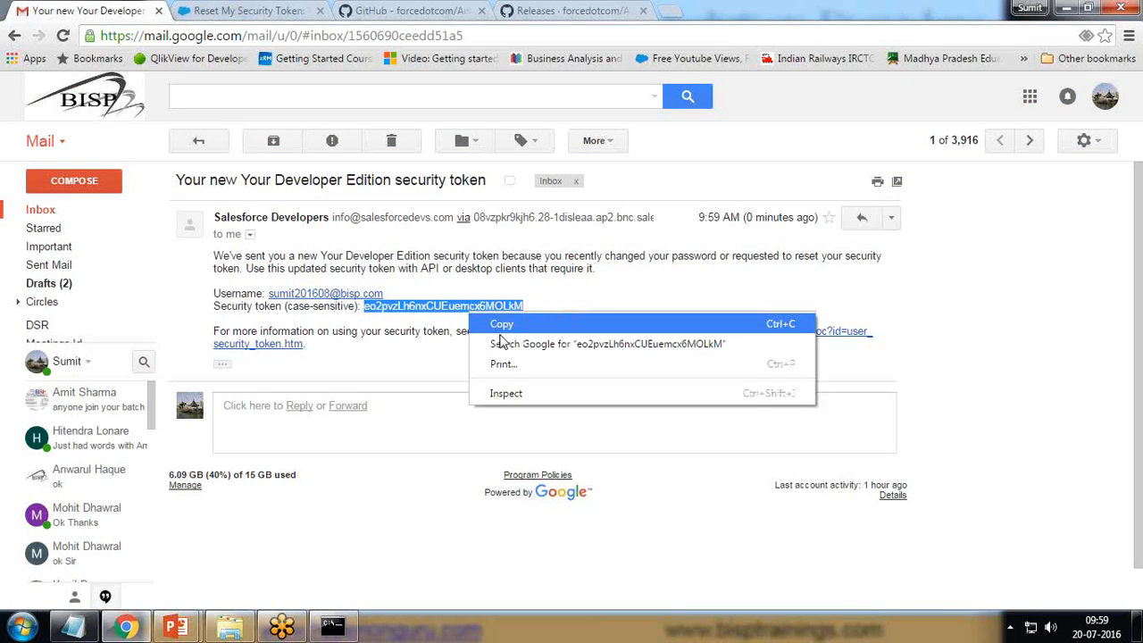
click(501, 324)
click(241, 11)
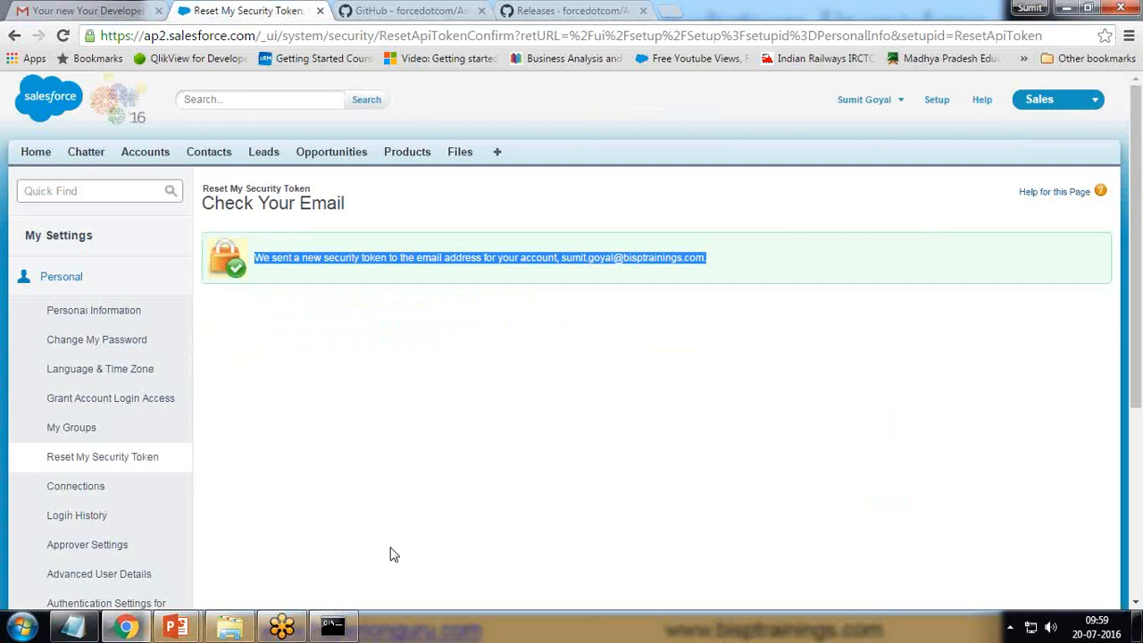
Step: Check the server startup log in the console, minimize it and highlight login.html in the Dataset Utils page address
click(346, 630)
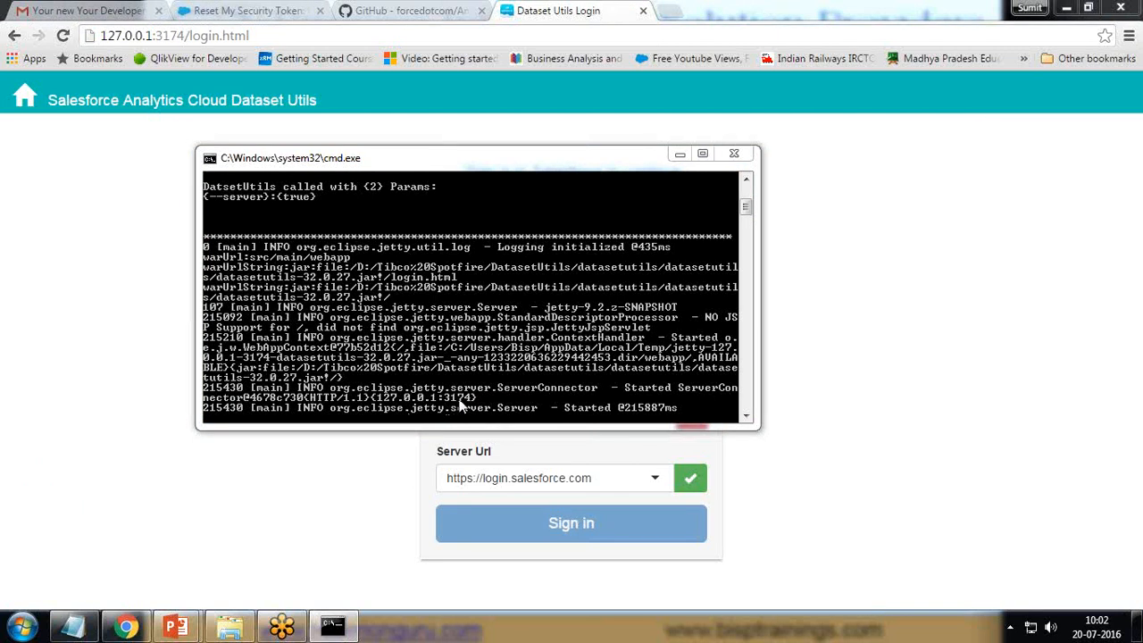
click(679, 153)
drag(192, 35, 252, 36)
double_click(252, 35)
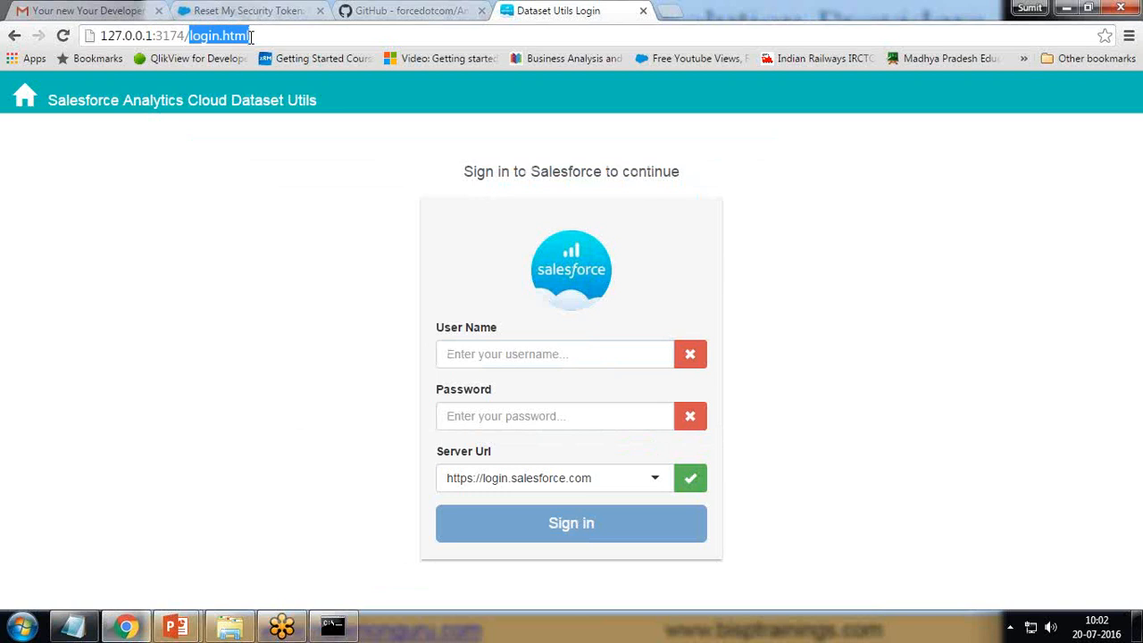
Step: Enter the Salesforce username and account password in the Dataset Utils sign-in form
click(486, 355)
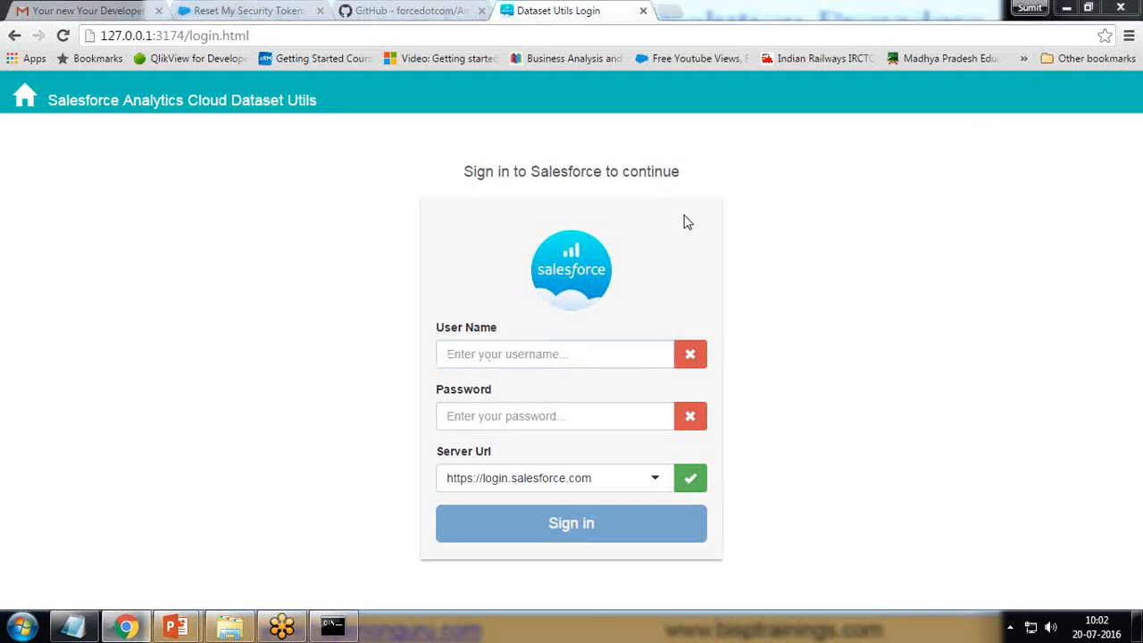
click(511, 355)
key(ctrl+v)
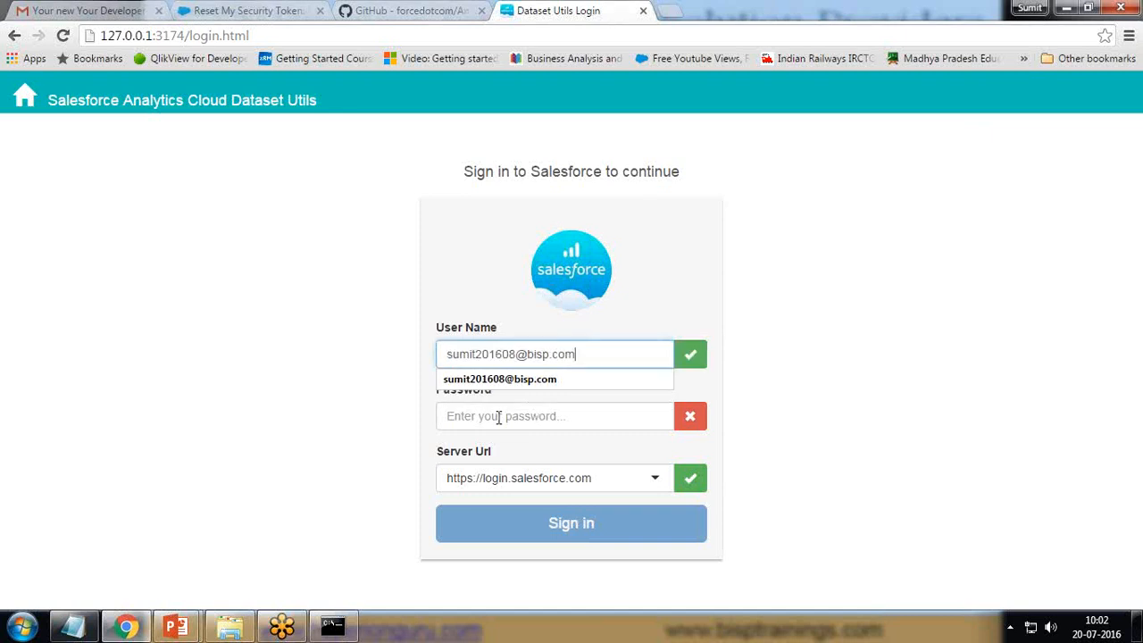
click(499, 417)
text(••••••••••)
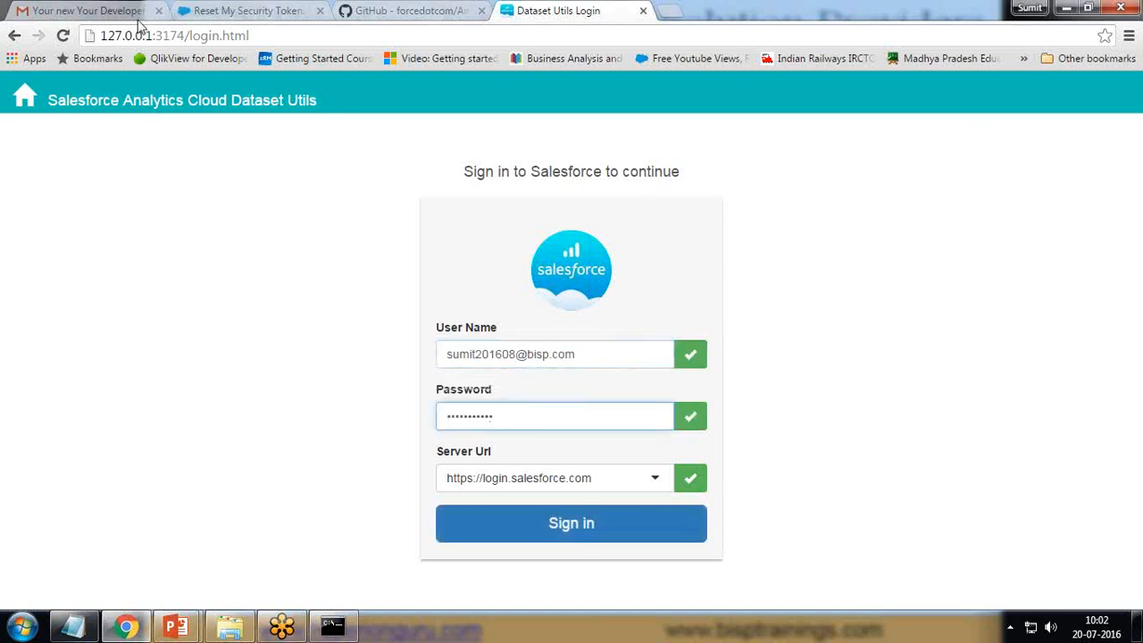
Step: Copy the security token from the Gmail message, append it to the password in the Dataset Utils form and sign in
click(73, 10)
right_click(425, 304)
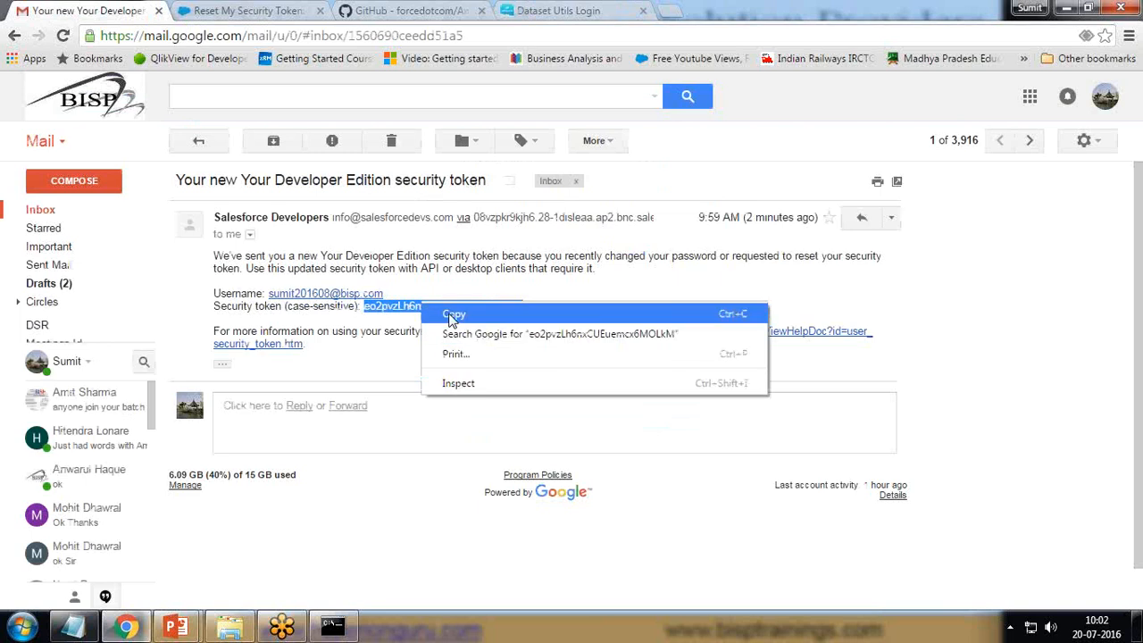
click(452, 313)
click(554, 10)
key(ctrl+v)
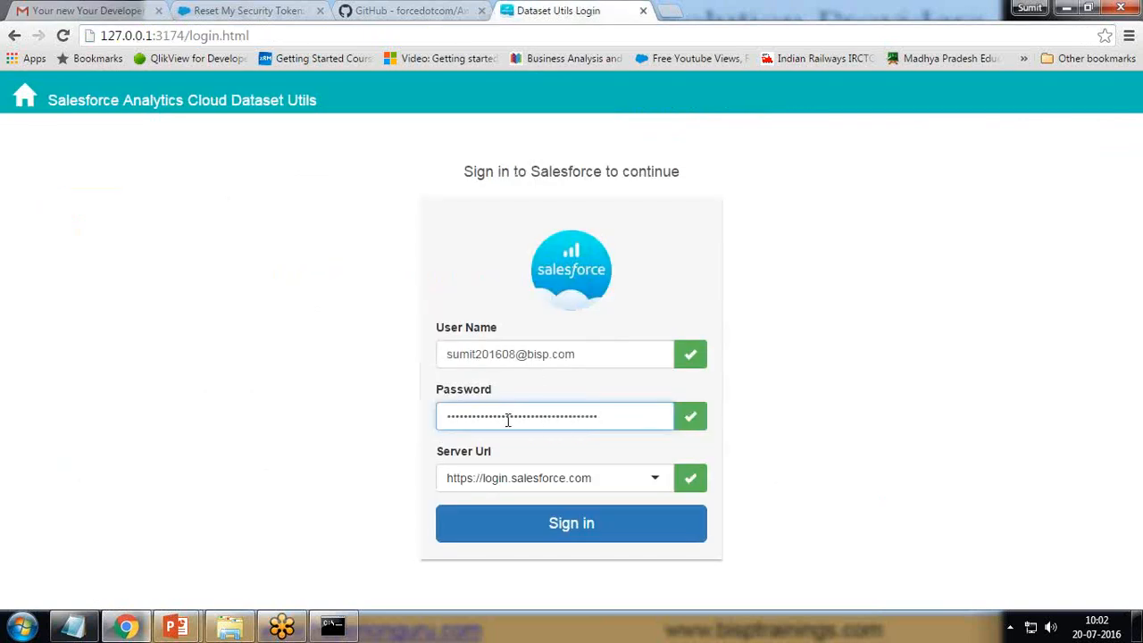
click(521, 544)
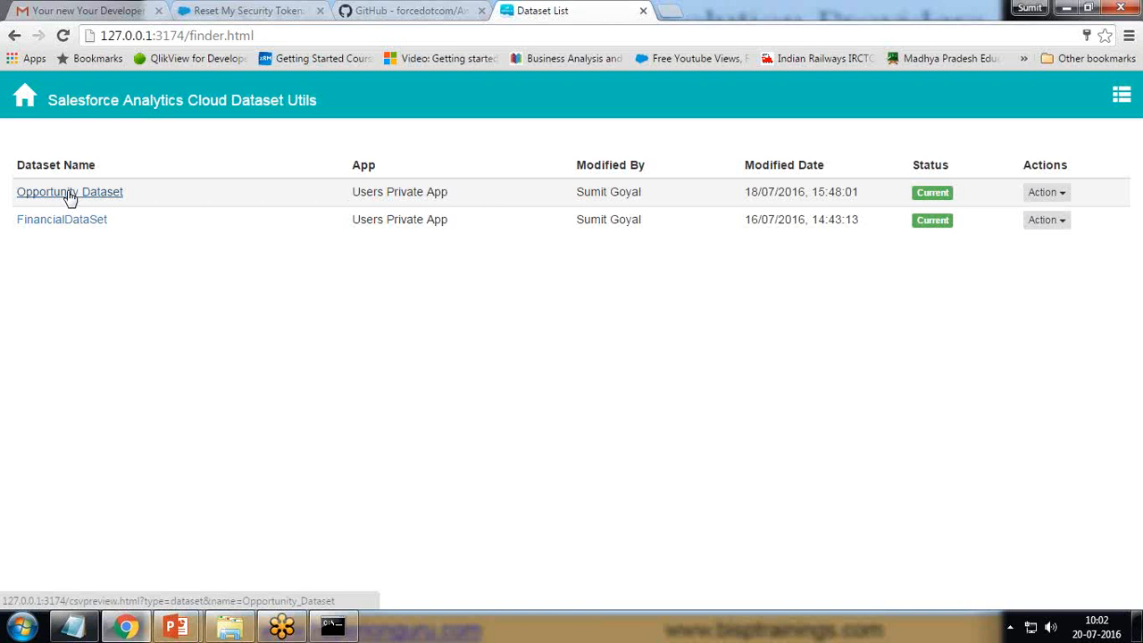
Step: Open the Wave Analytics app in the Salesforce tab and return to the Dataset Utils dataset list
click(234, 10)
click(1054, 102)
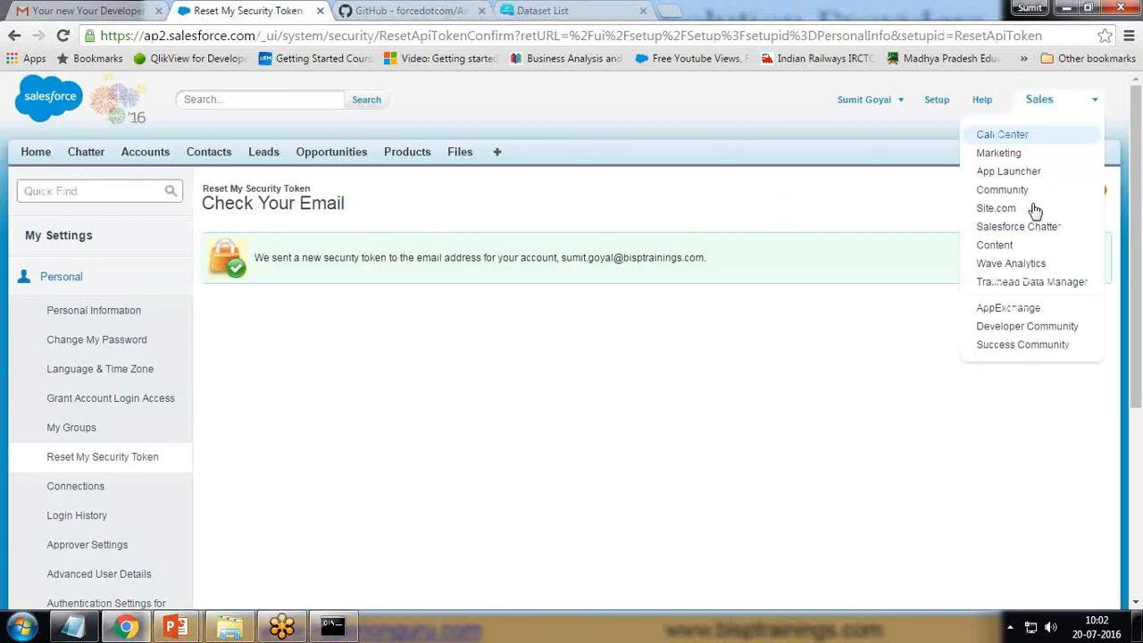
click(1027, 265)
click(564, 8)
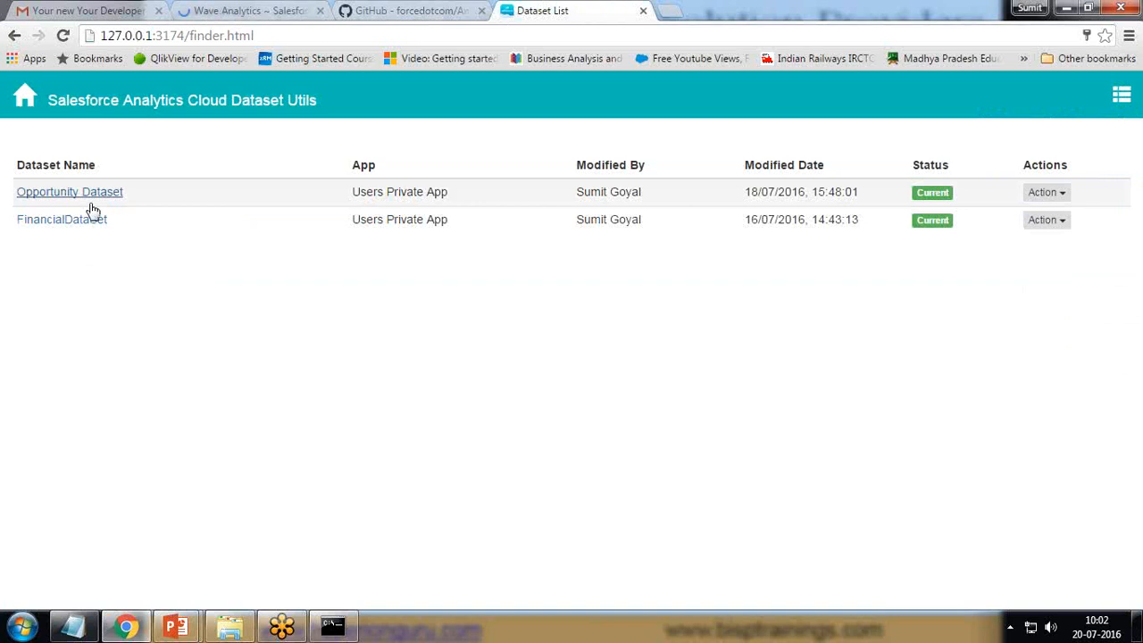
Step: Open the Opportunity Dataset's XMD for editing, look through its types, measures and labels, and return to the dataset list
click(1068, 198)
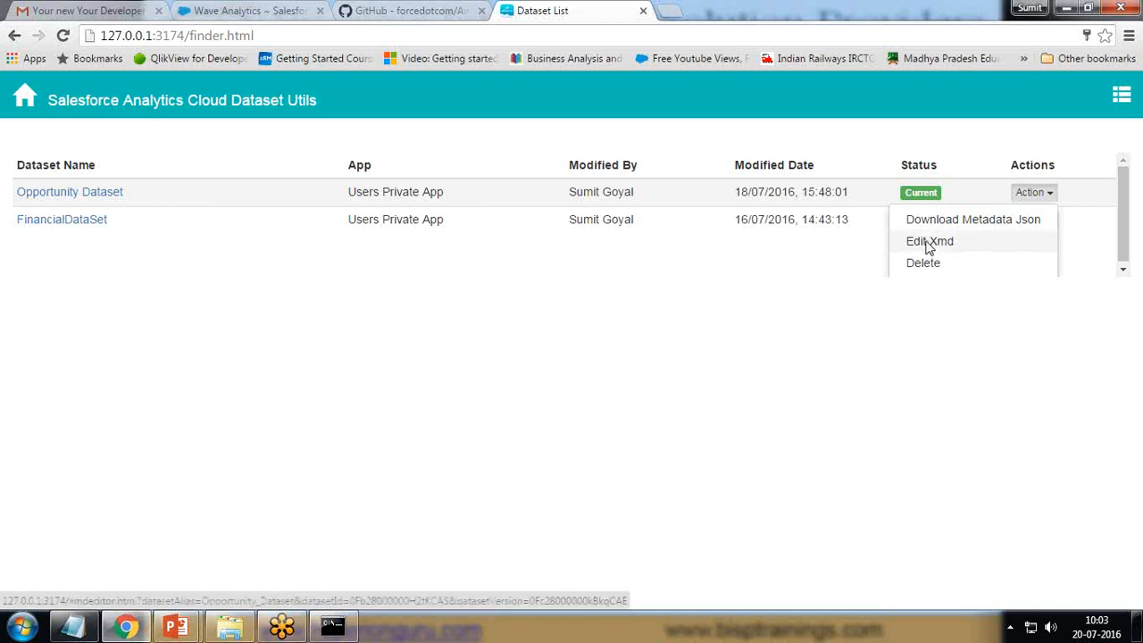
click(929, 242)
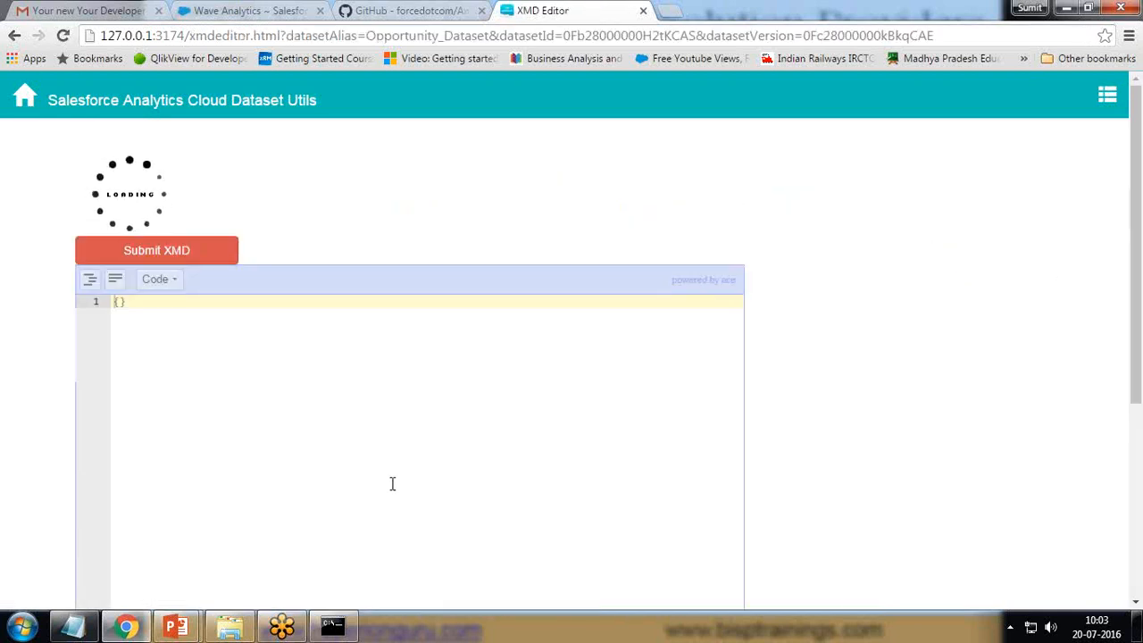
scroll(255, 324, down, 5)
scroll(283, 417, up, 4)
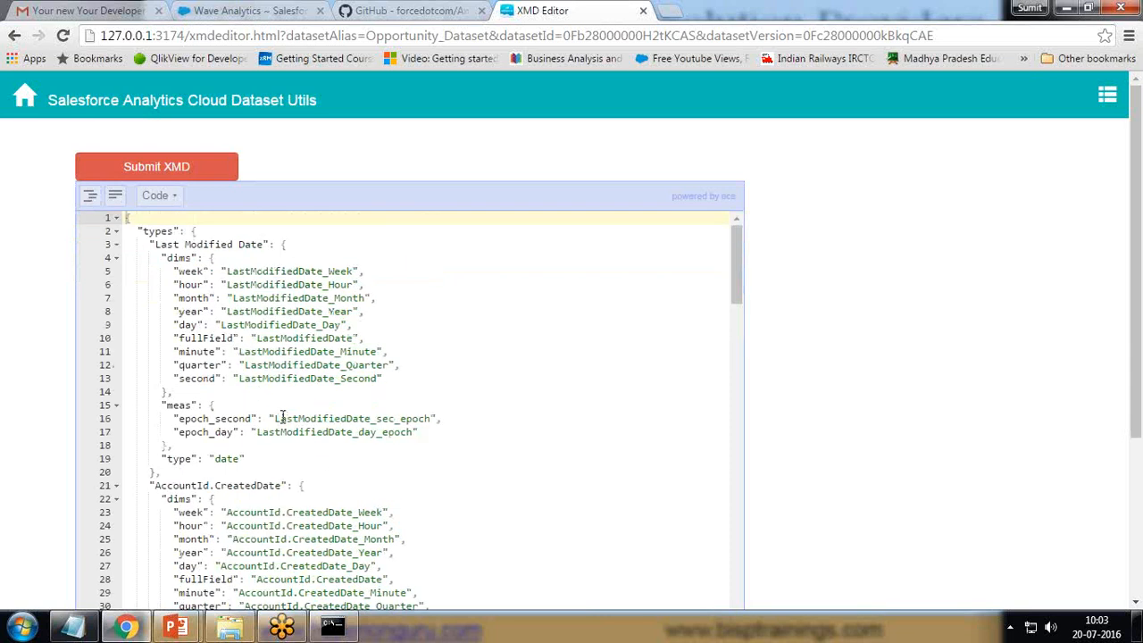
scroll(283, 417, down, 6)
scroll(283, 418, down, 20)
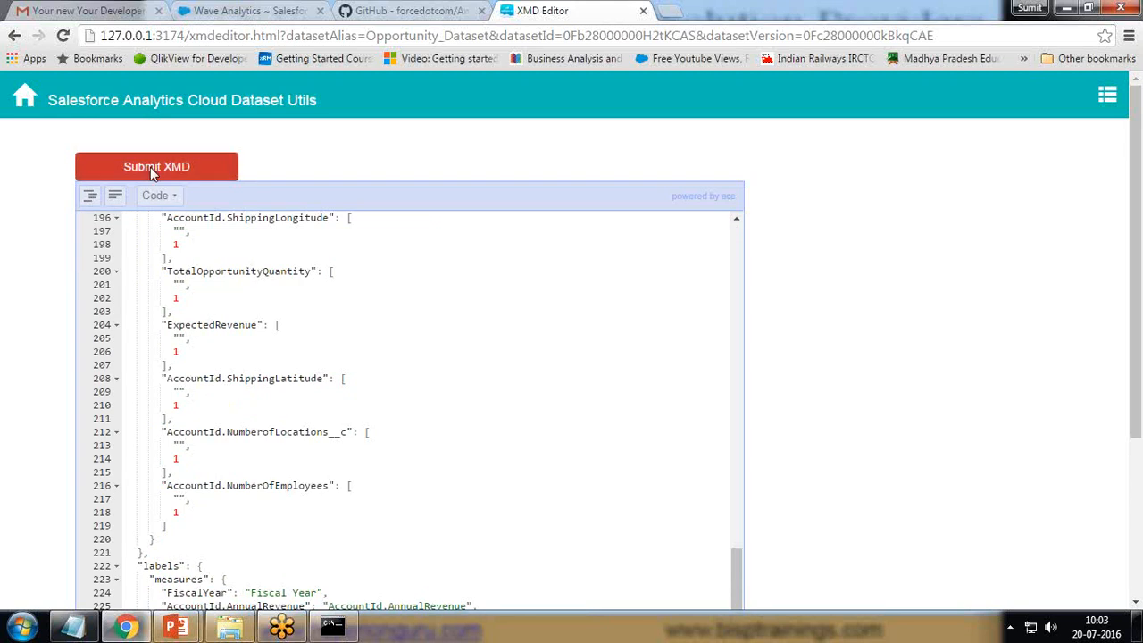
click(25, 100)
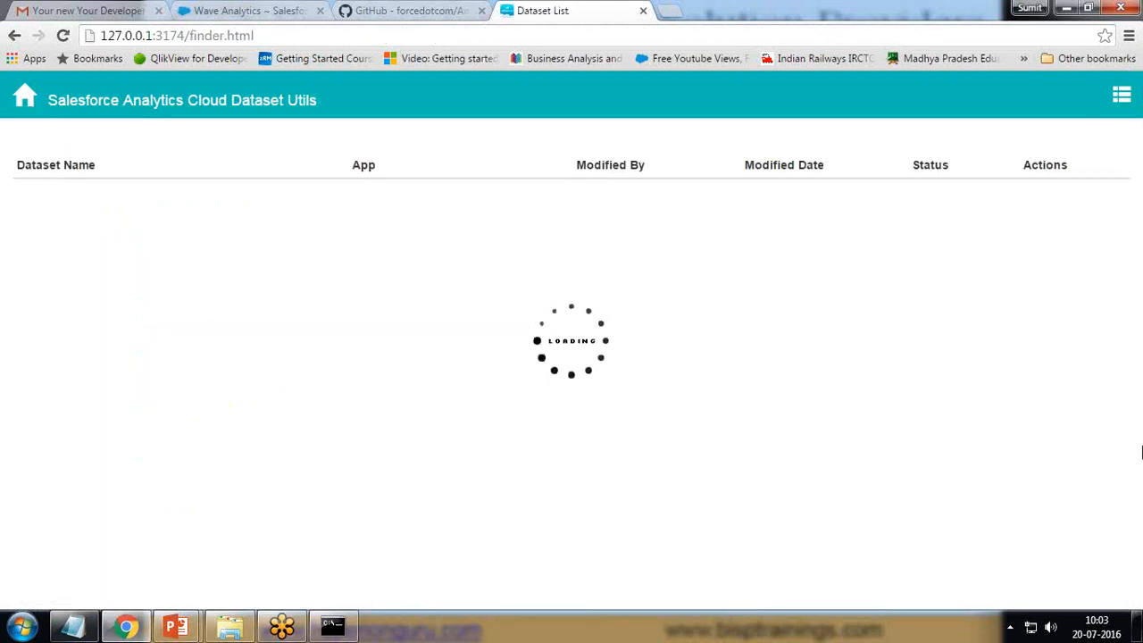
Step: Review the Opportunity Dataset's available actions, try to preview its data and return to the dataset list
click(1062, 195)
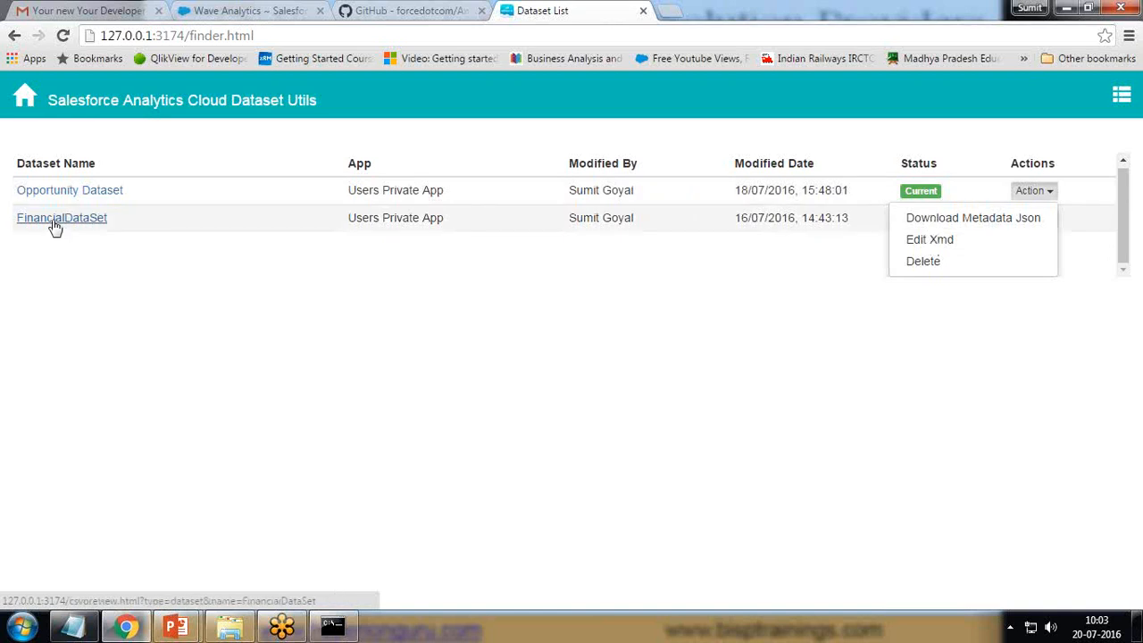
click(64, 293)
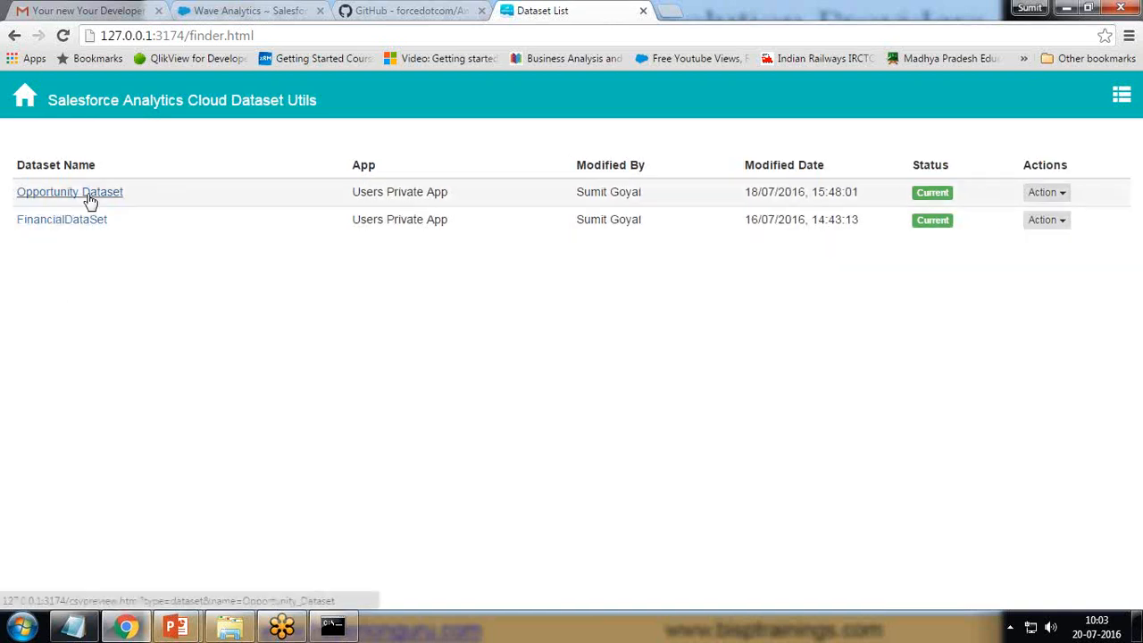
click(89, 197)
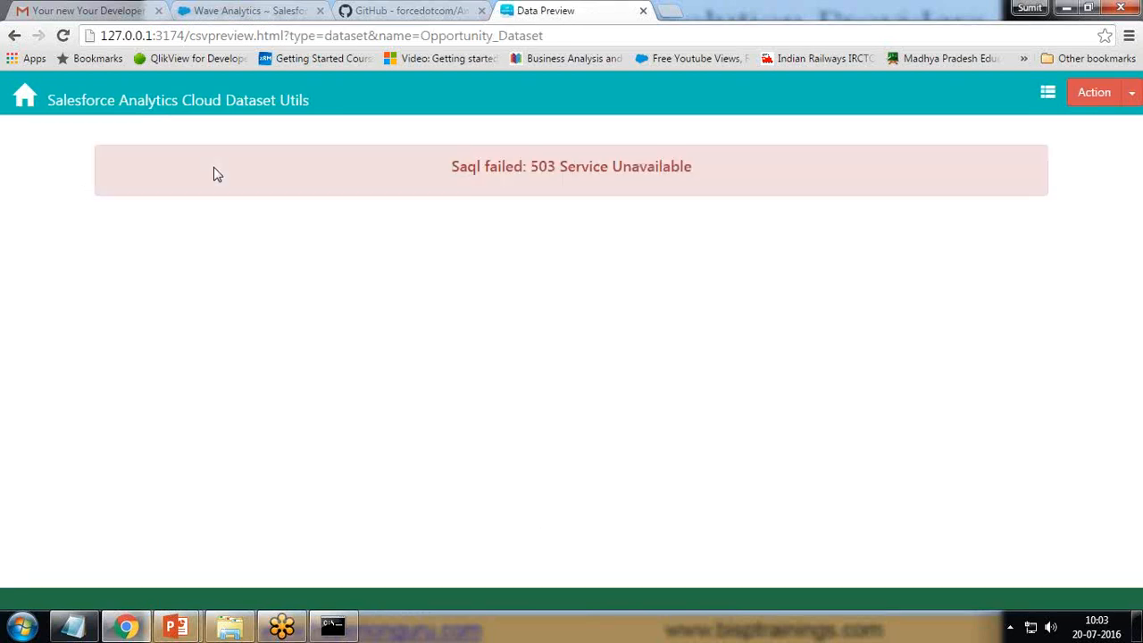
click(16, 97)
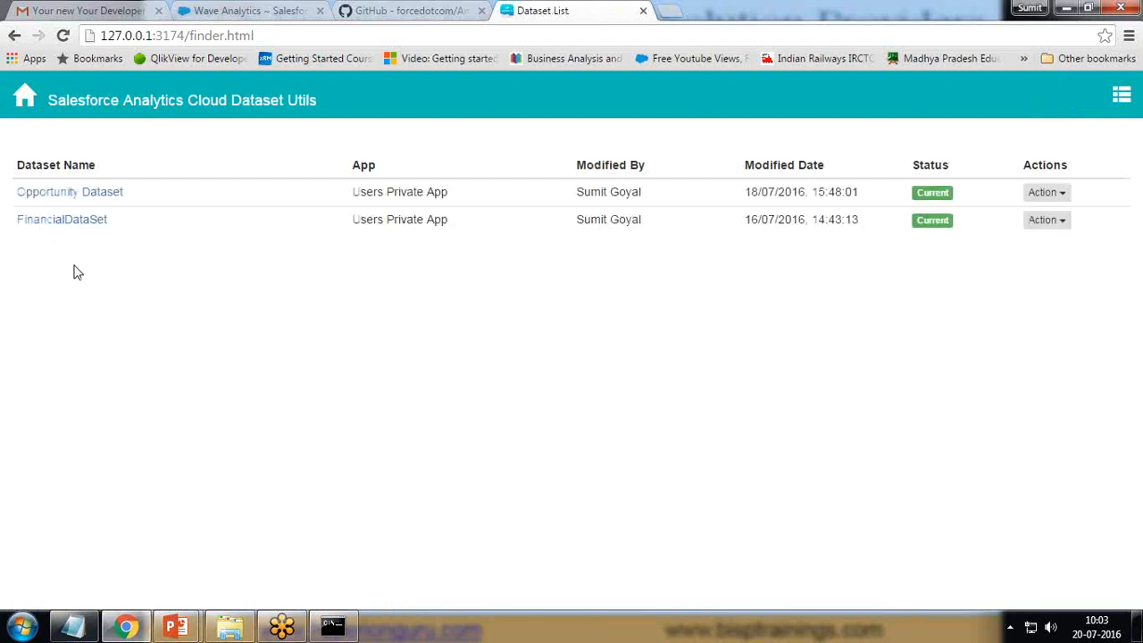
Step: Preview the FinancialDataSet, look through its records and show the actions available for the previewed data
click(62, 224)
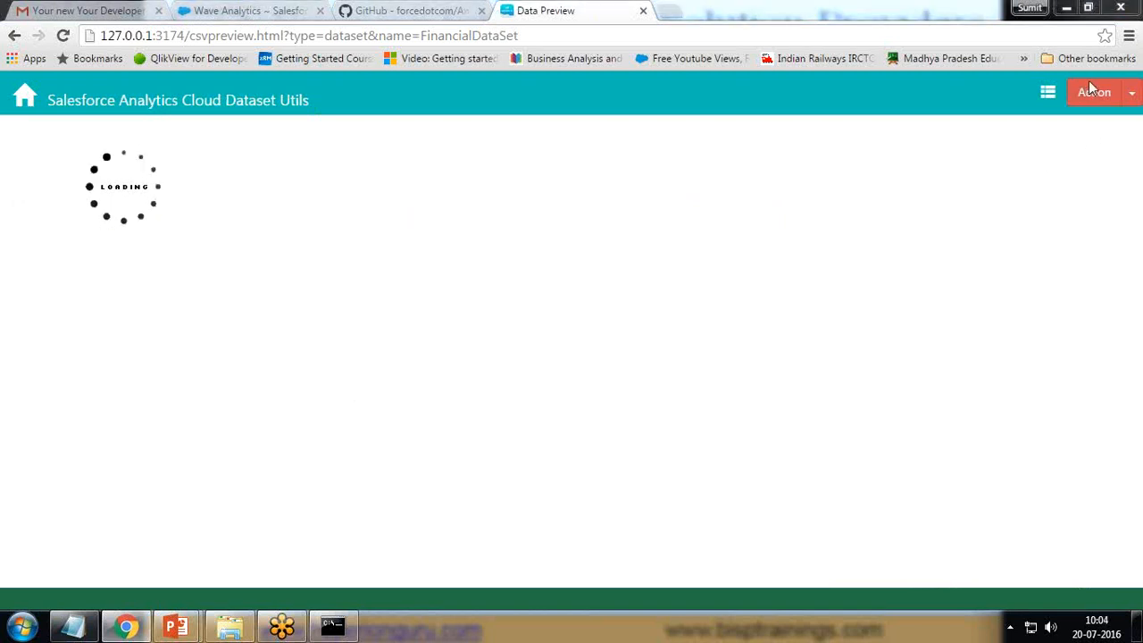
scroll(375, 401, down, 15)
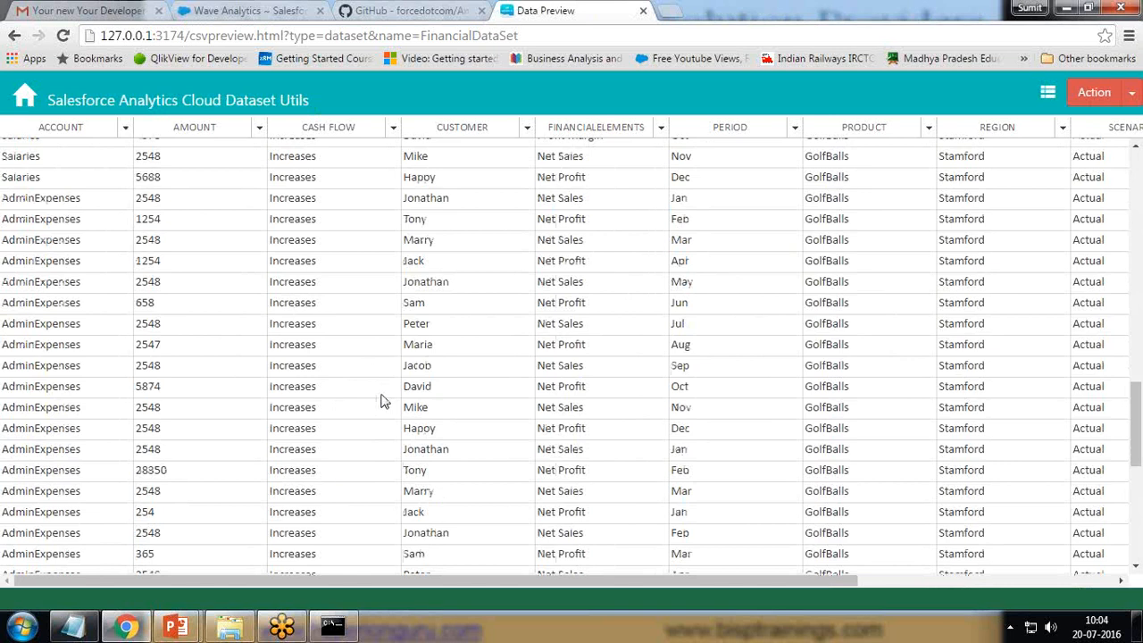
scroll(384, 407, up, 15)
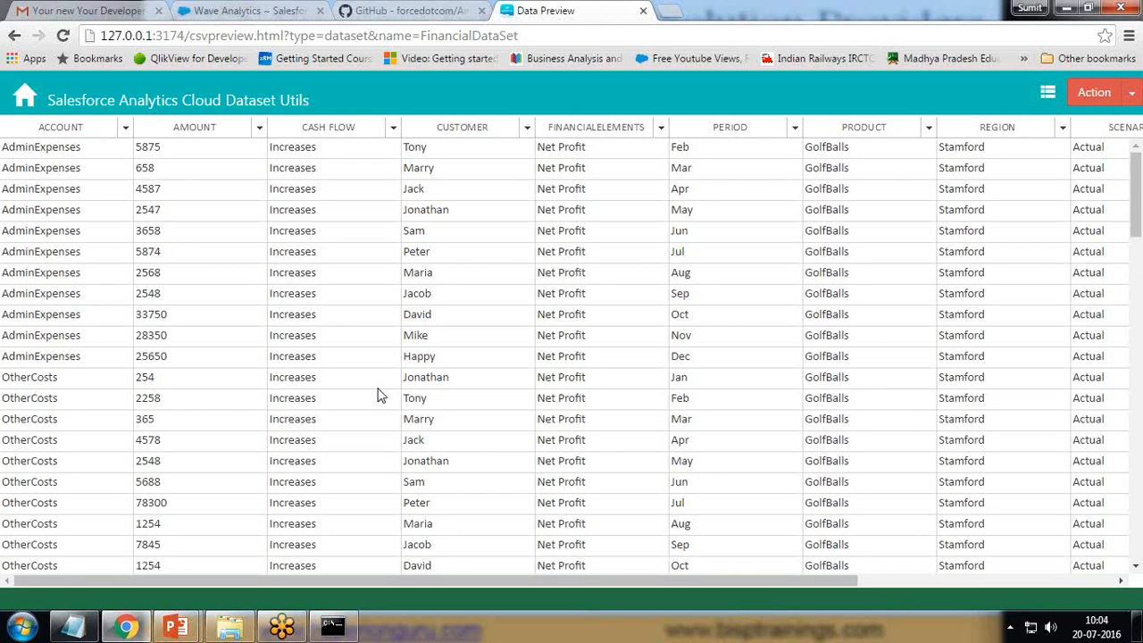
click(1131, 96)
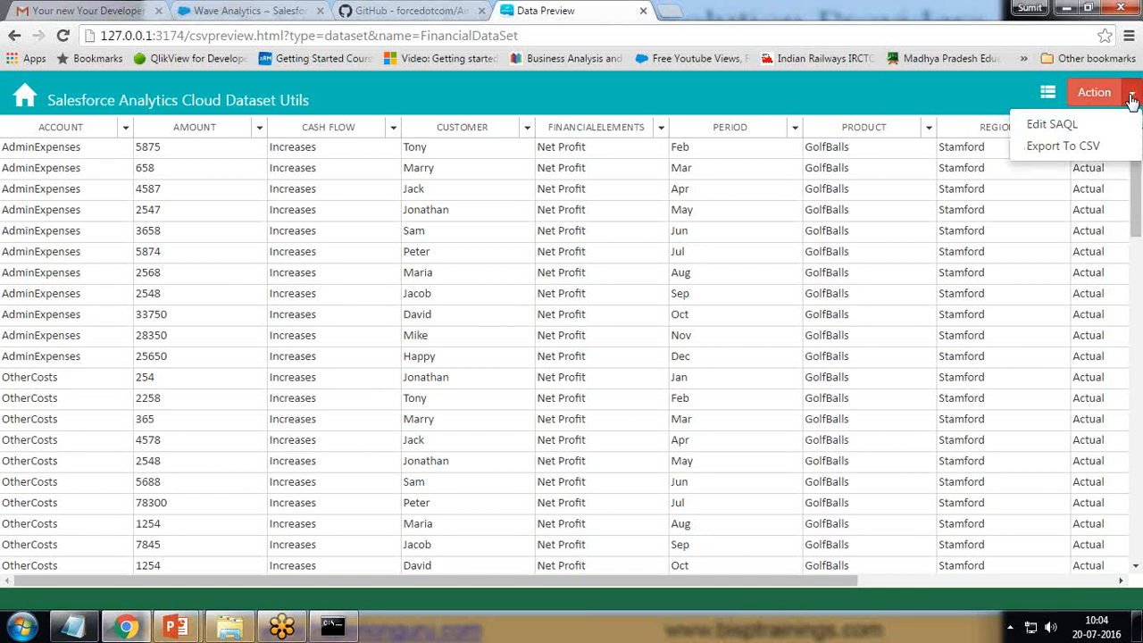
Step: Edit the SAQL query of the previewed FinancialDataSet by deleting part of its text, and rerun it
click(1052, 126)
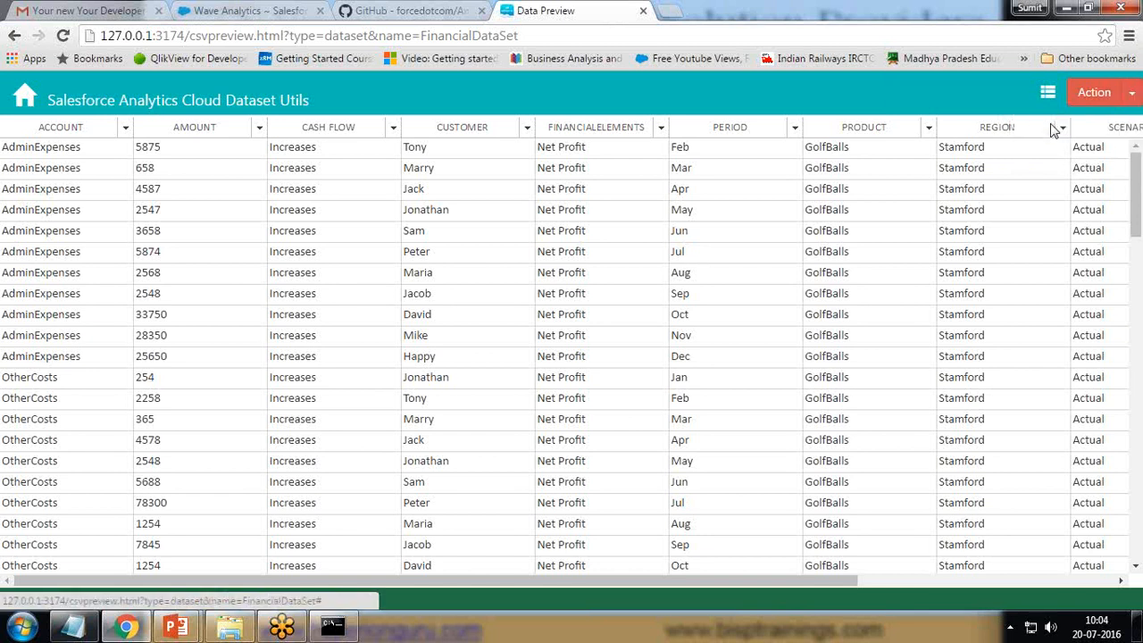
drag(489, 206, 579, 205)
key(BackSpace)
click(710, 204)
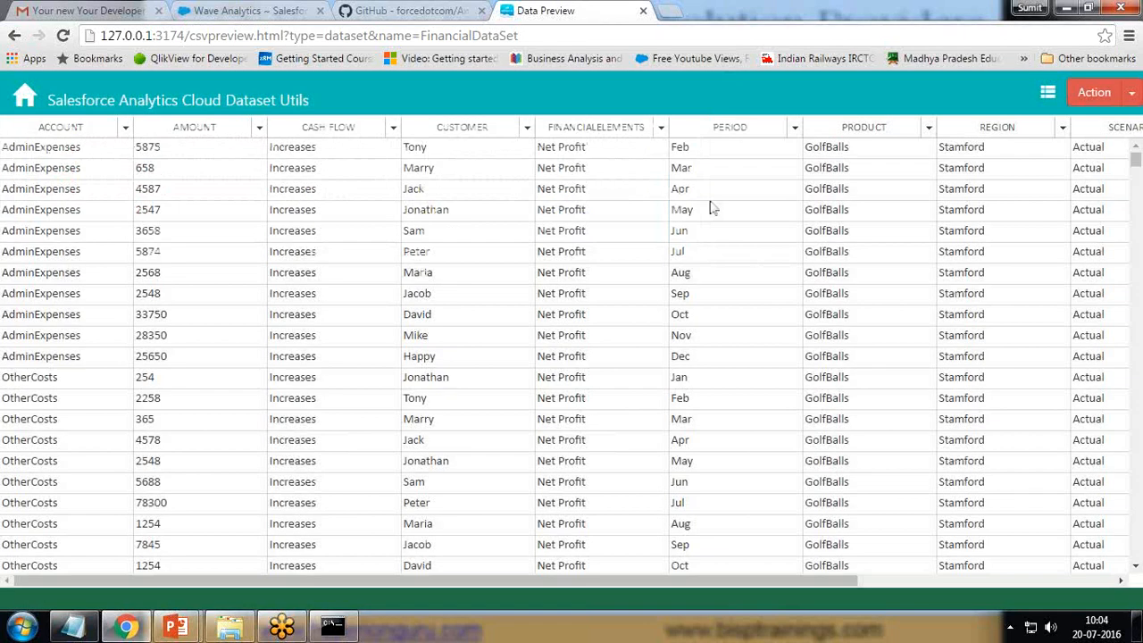
mouse_move(1134, 163)
mouse_down()
mouse_move(1136, 561)
mouse_move(1129, 159)
mouse_up()
Step: Export the previewed FinancialDataSet records to a CSV file named FinancialDataSet on the Desktop
click(1132, 92)
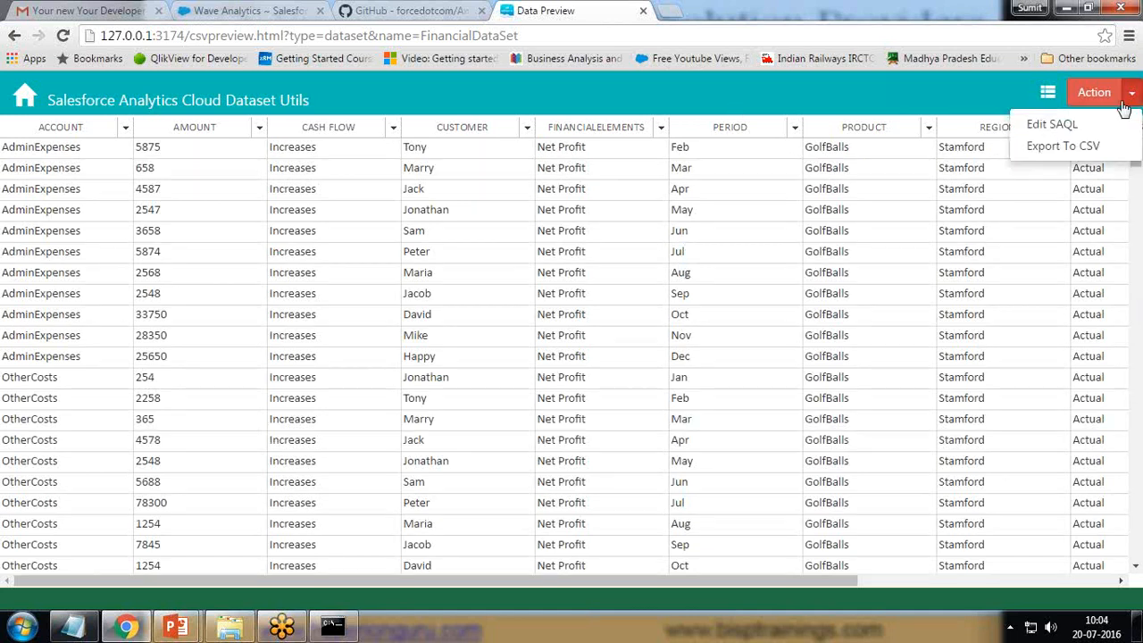
click(1048, 148)
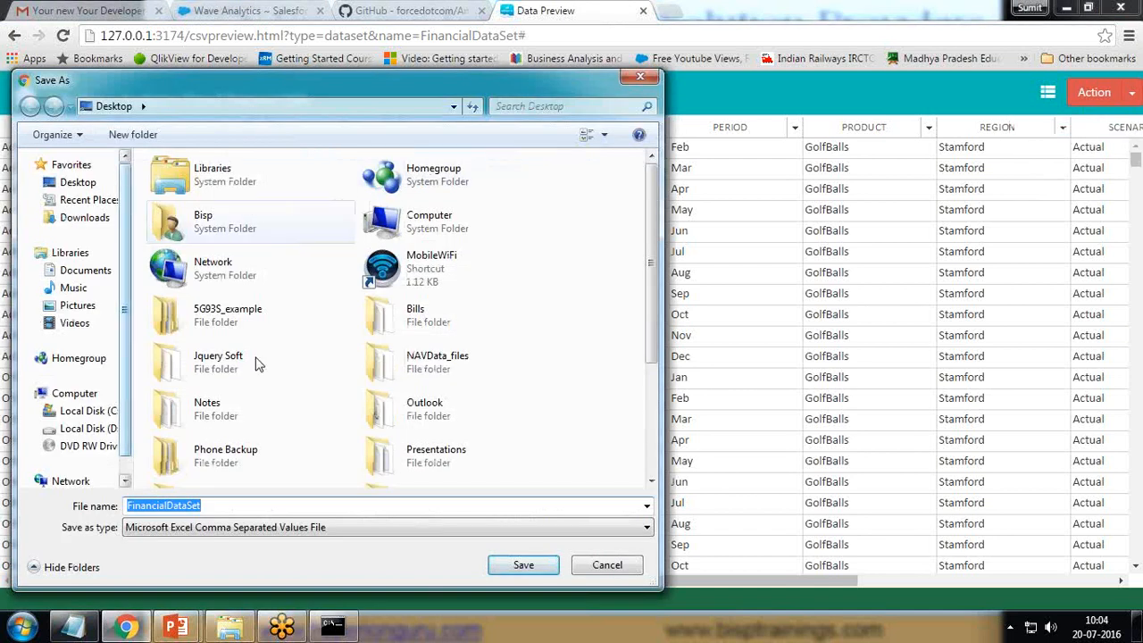
click(525, 566)
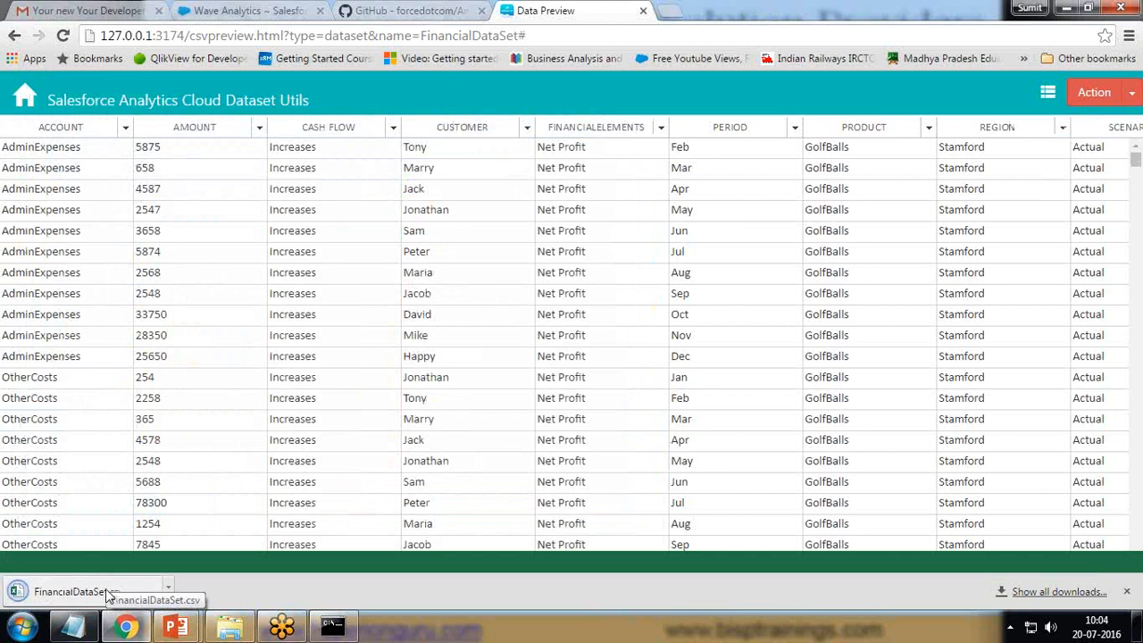
Step: Open the file upload form and look at the existing datasets offered as the dataset name
click(1049, 94)
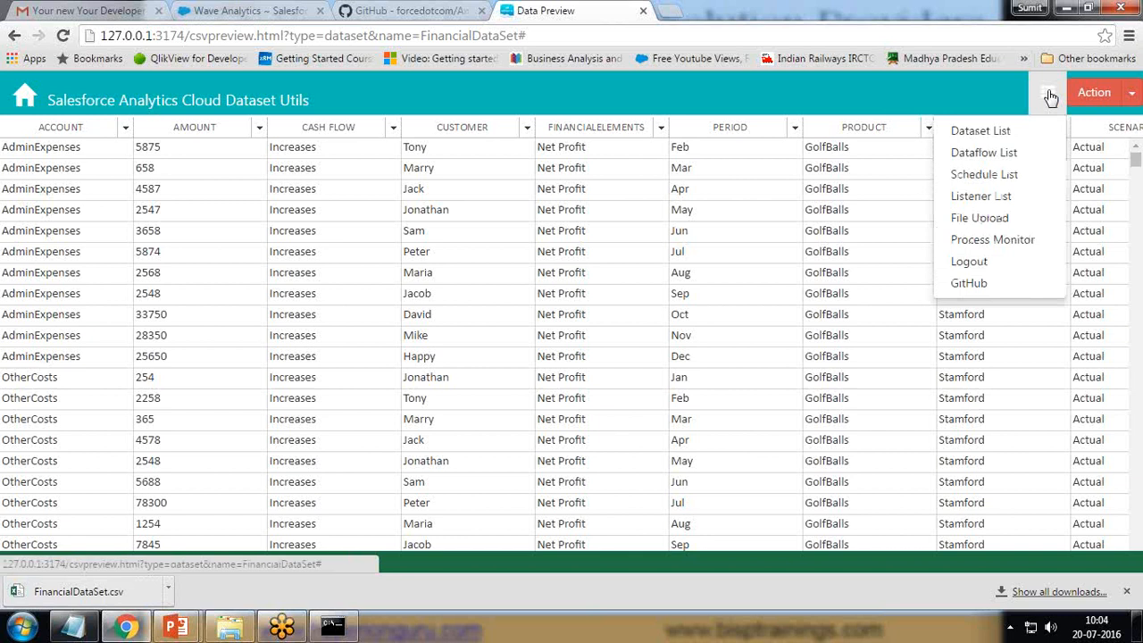
click(966, 223)
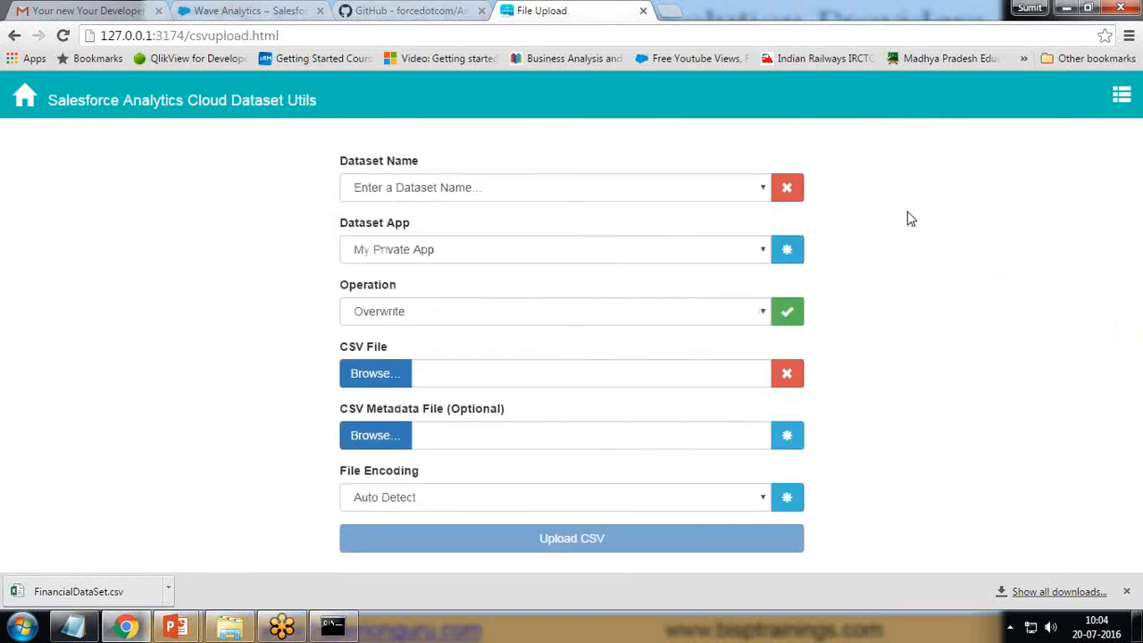
click(750, 187)
click(749, 187)
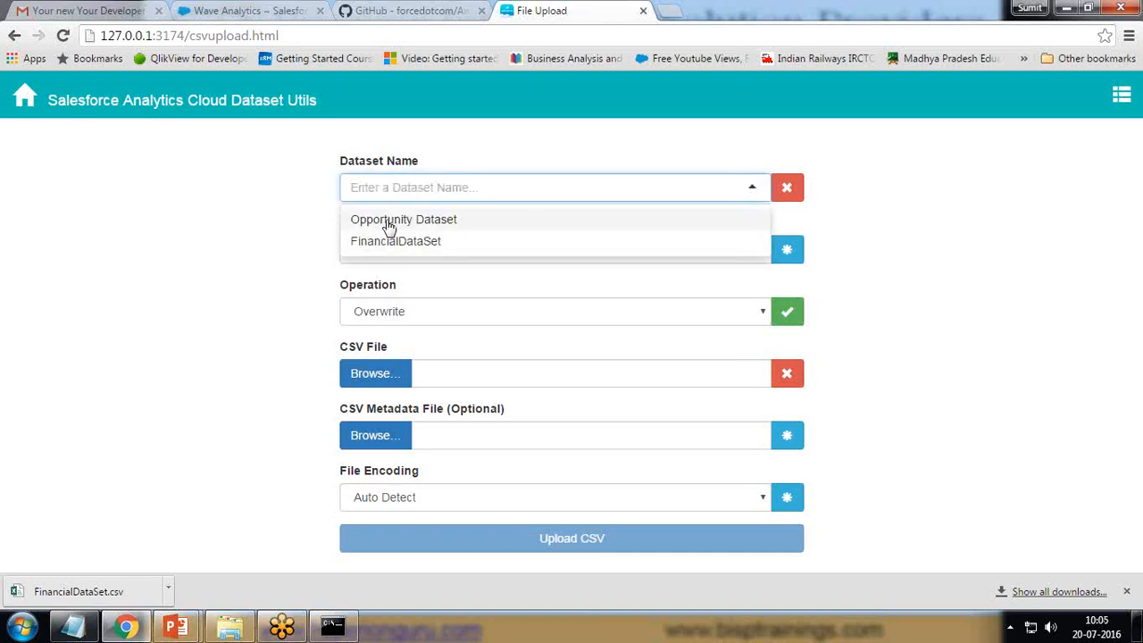
click(194, 221)
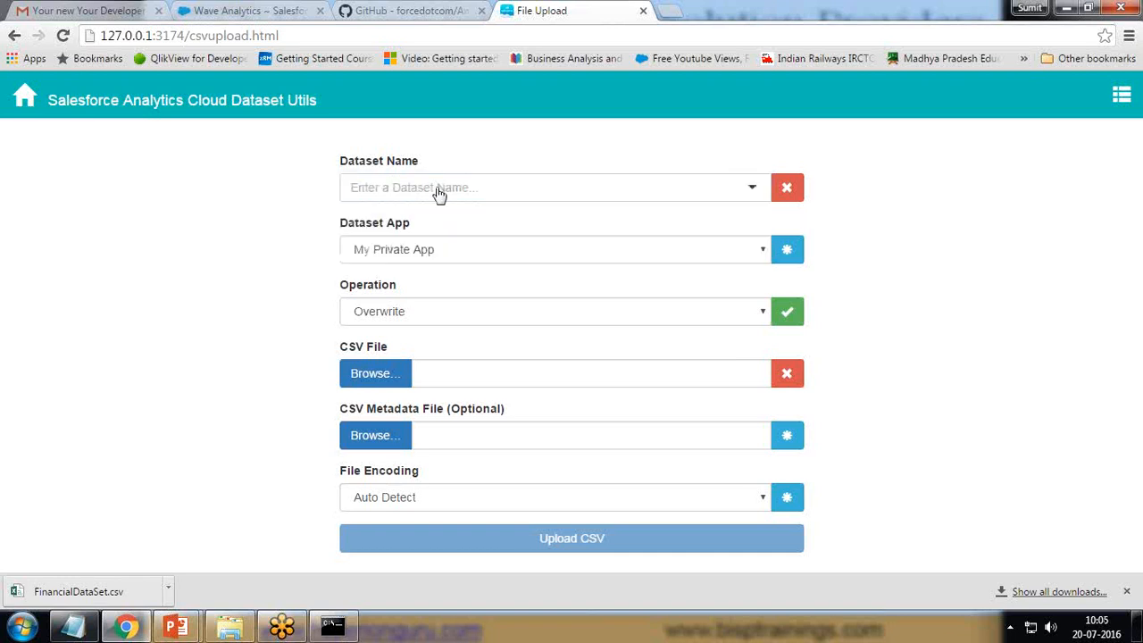
Step: Configure the upload with My Private App as the dataset app, Overwrite as the operation and FinancialDataSet as the dataset name
click(764, 255)
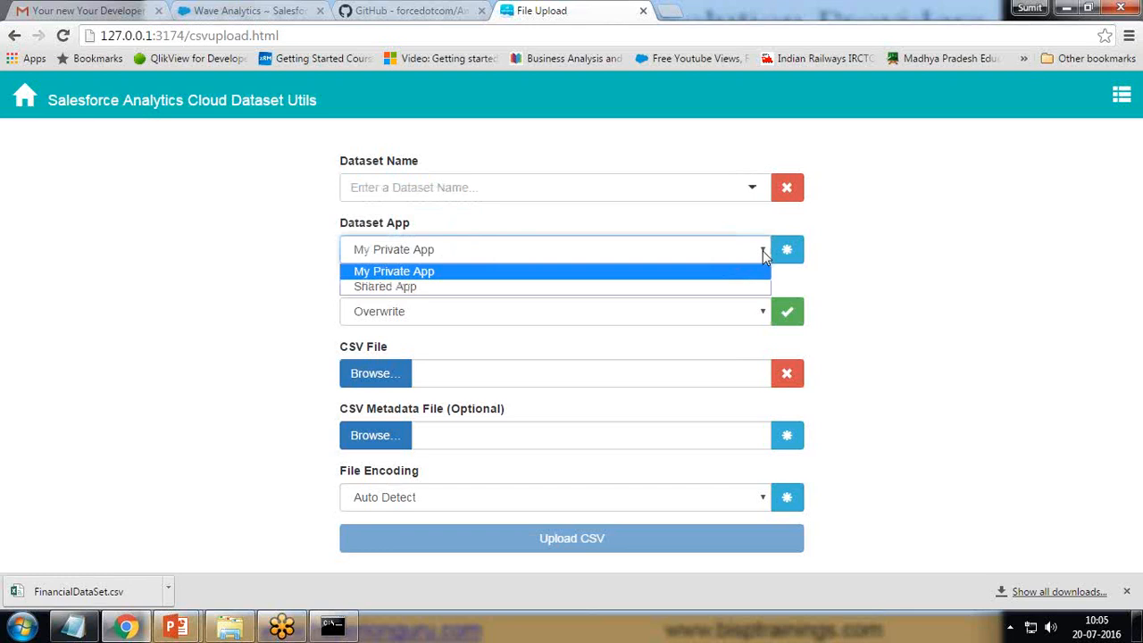
click(395, 271)
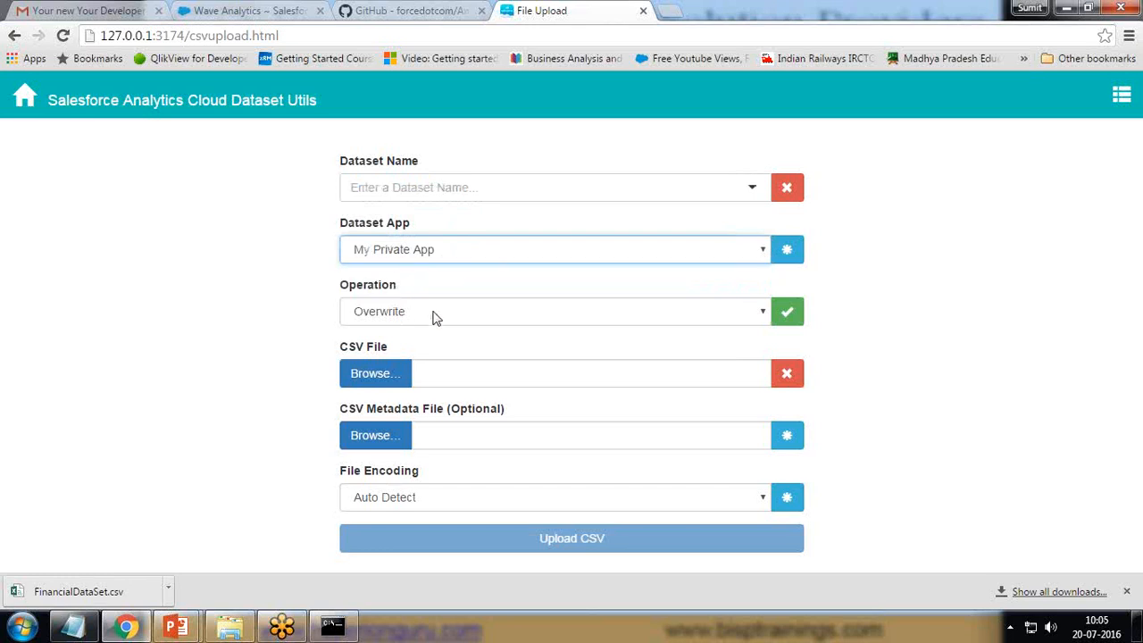
click(757, 314)
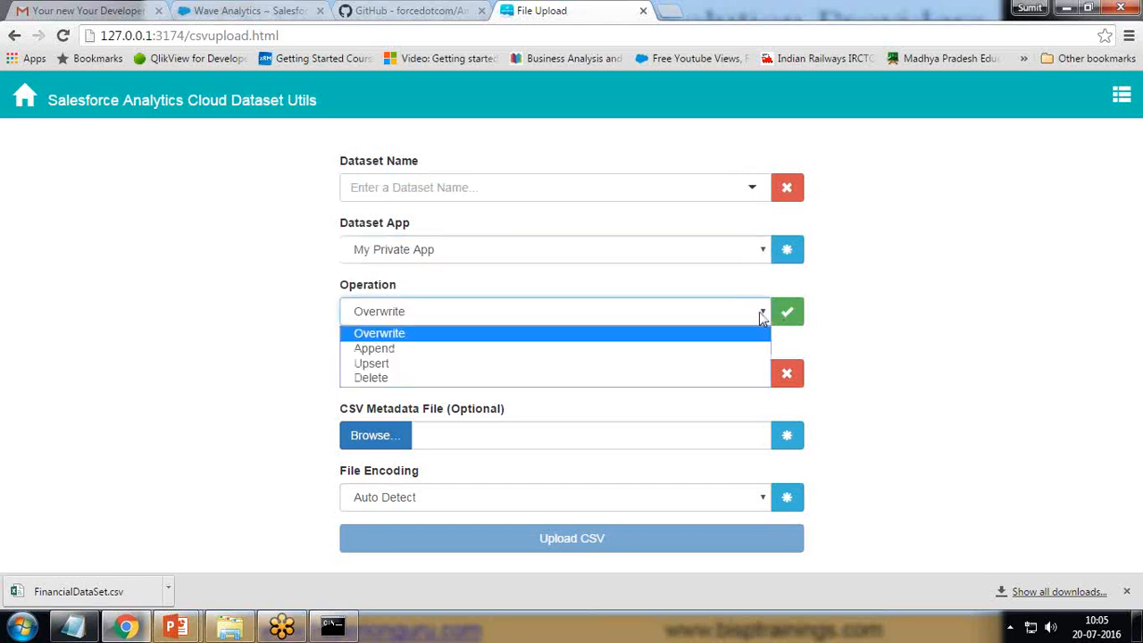
click(374, 337)
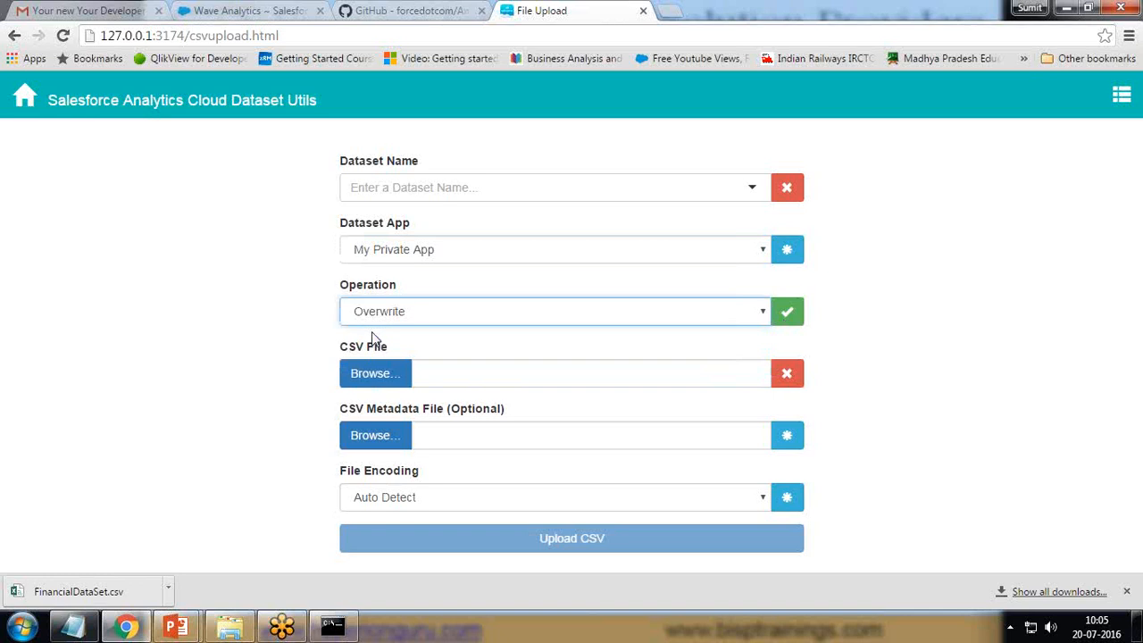
click(750, 189)
click(432, 243)
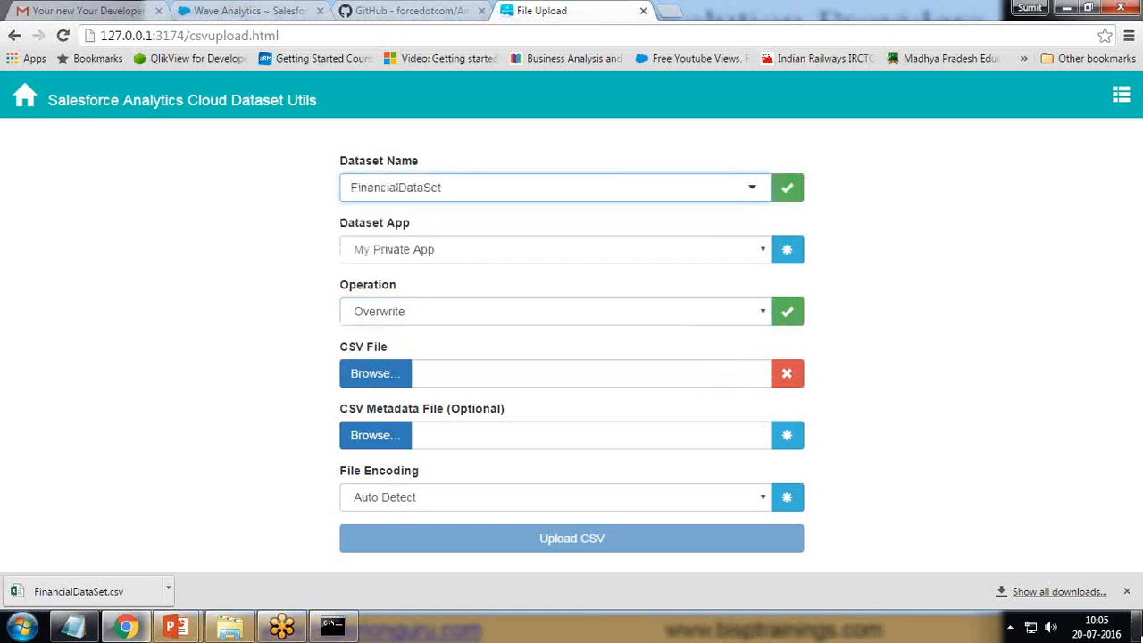
Step: Open the exported FinancialDataSet CSV file from the desktop in Excel
click(1137, 625)
double_click(341, 419)
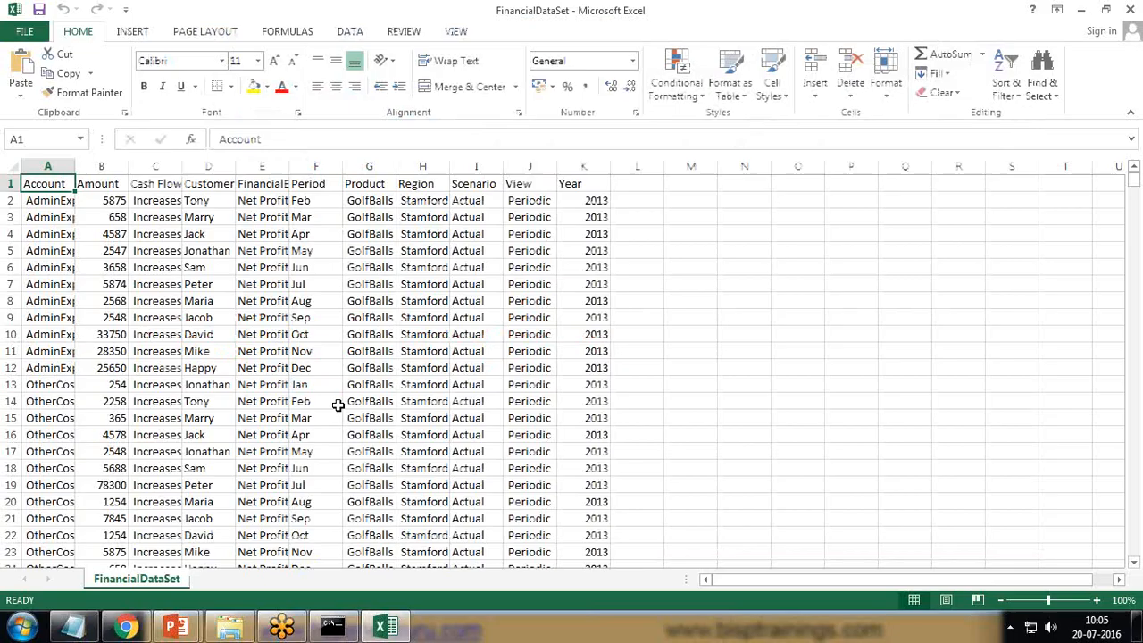
scroll(206, 375, down, 16)
scroll(206, 376, up, 16)
Step: Look through the FinancialDataSet worksheet down to its last record and return to the first rows
scroll(659, 341, down, 20)
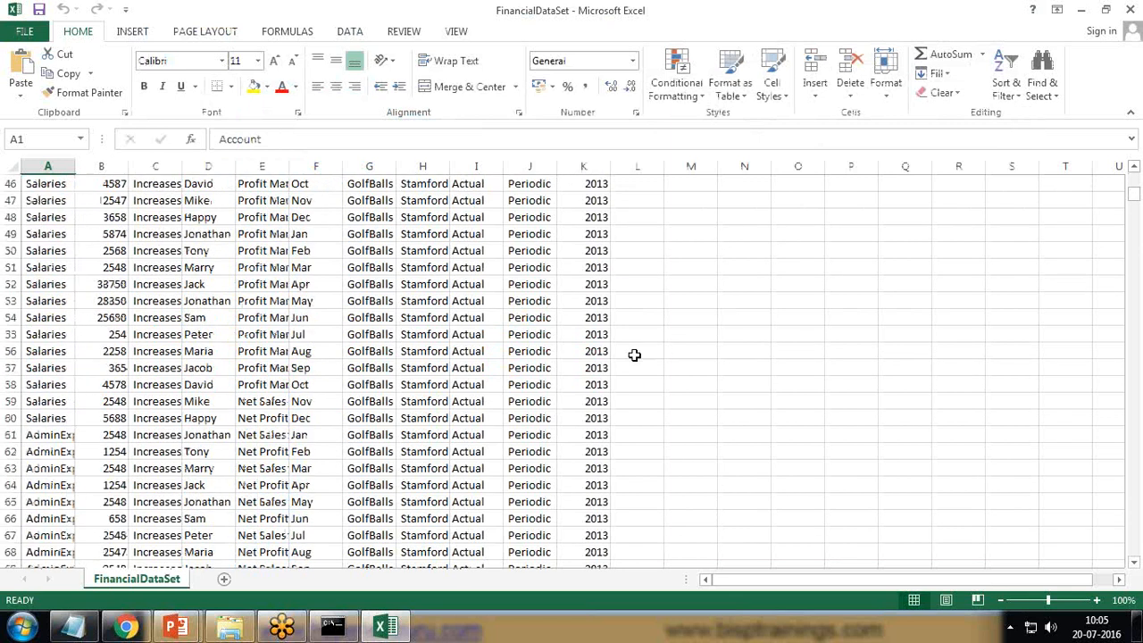
scroll(554, 317, down, 20)
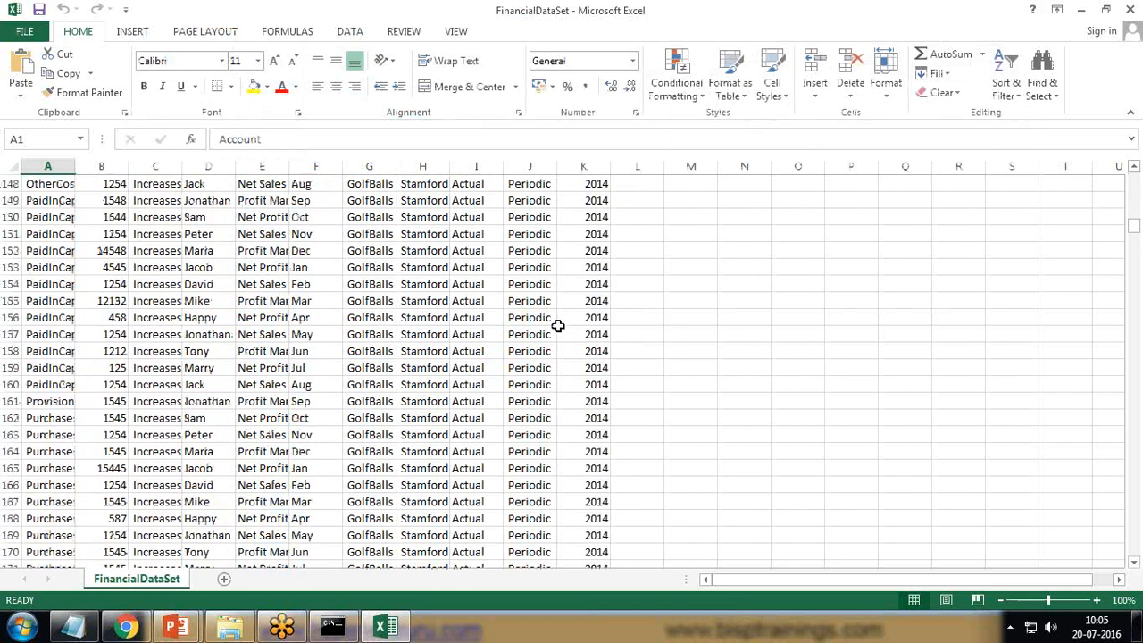
key(Page_Down)
key(Page_Down)
key(Page_Down)
key(Page_Down)
key(Page_Down)
key(Page_Down)
key(Page_Down)
key(Page_Down)
key(Page_Down)
key(Page_Down)
key(Page_Down)
key(Page_Down)
key(Page_Down)
key(Page_Down)
key(Page_Down)
key(Page_Down)
key(Page_Down)
key(Page_Down)
key(Page_Down)
key(Page_Down)
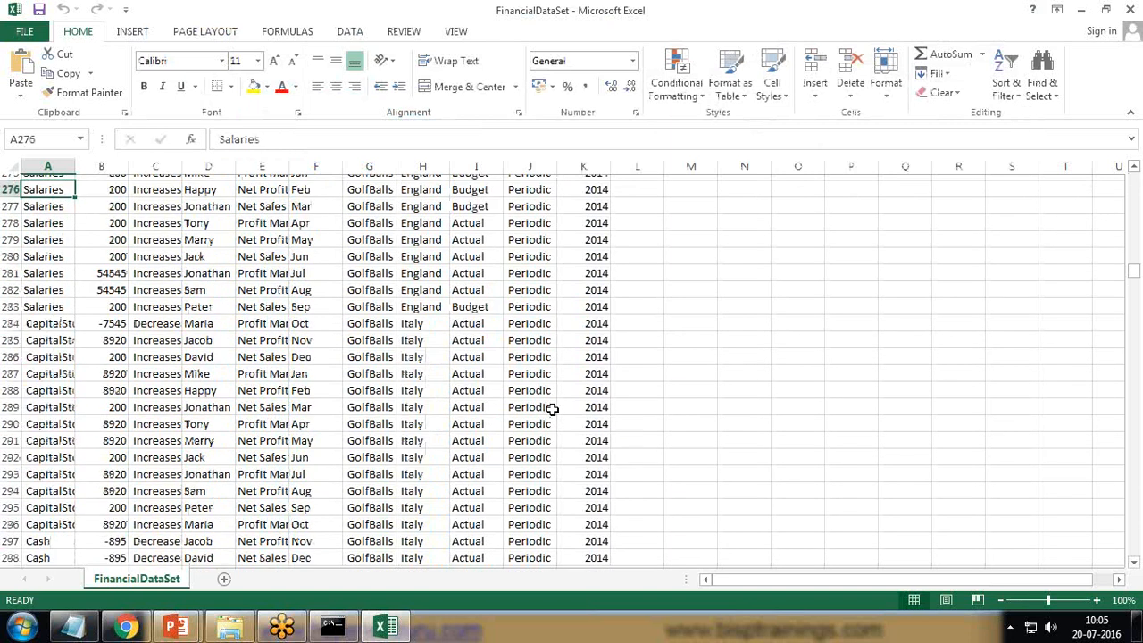
key(Page_Down)
key(Page_Down)
key(Page_Down)
key(Page_Down)
key(Page_Down)
key(Page_Down)
key(Page_Down)
key(Page_Down)
key(Page_Down)
scroll(543, 411, up, 20)
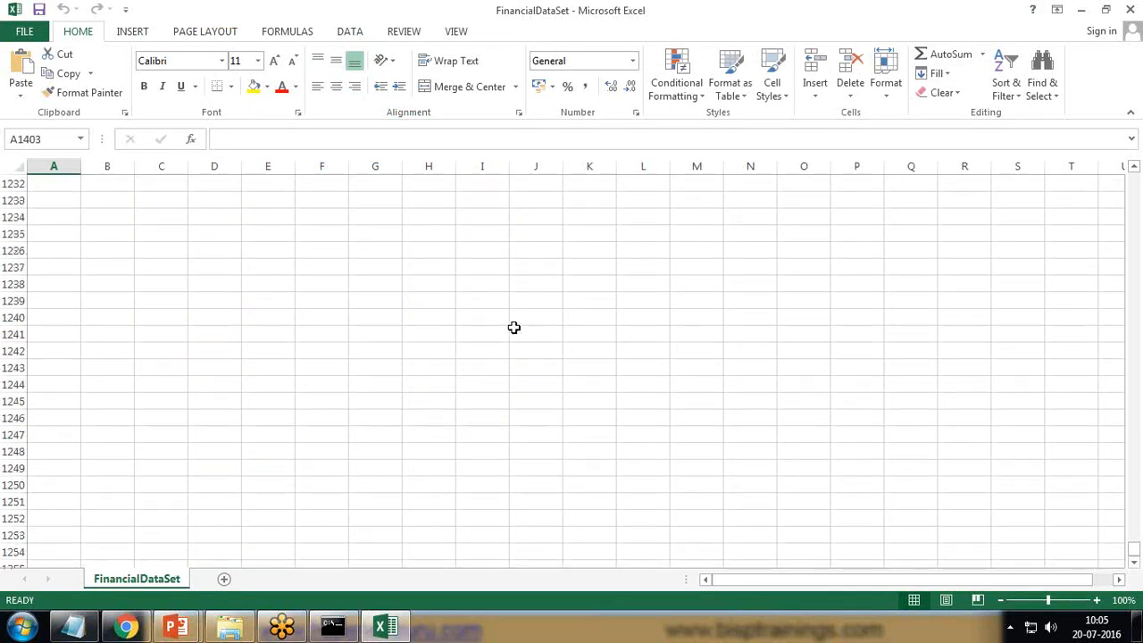
scroll(570, 409, up, 8)
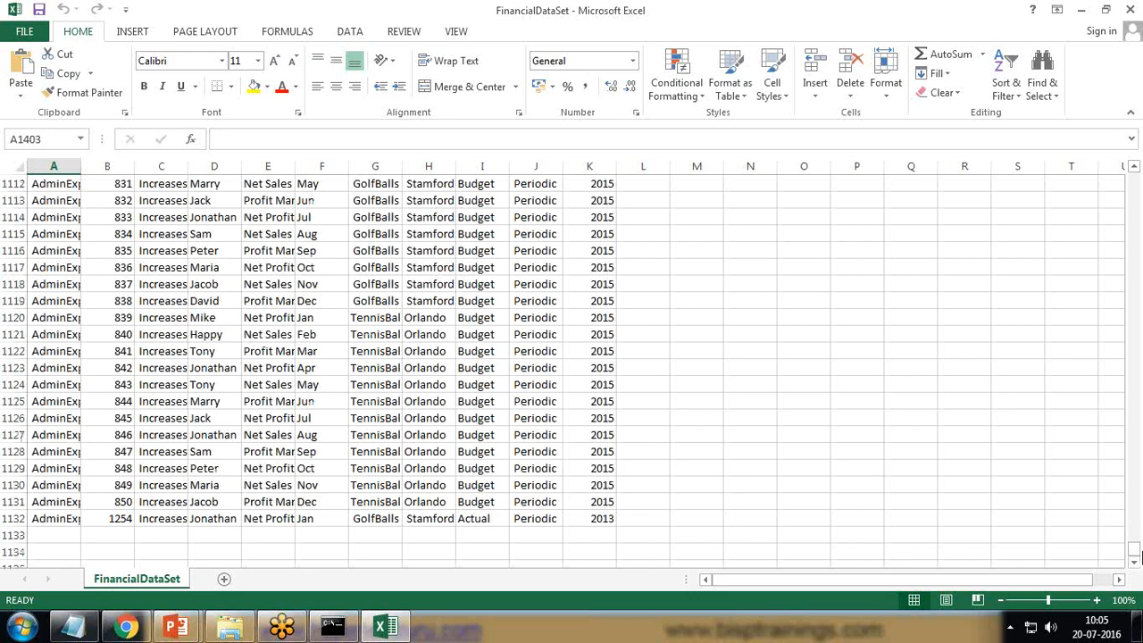
drag(1134, 554, 1136, 183)
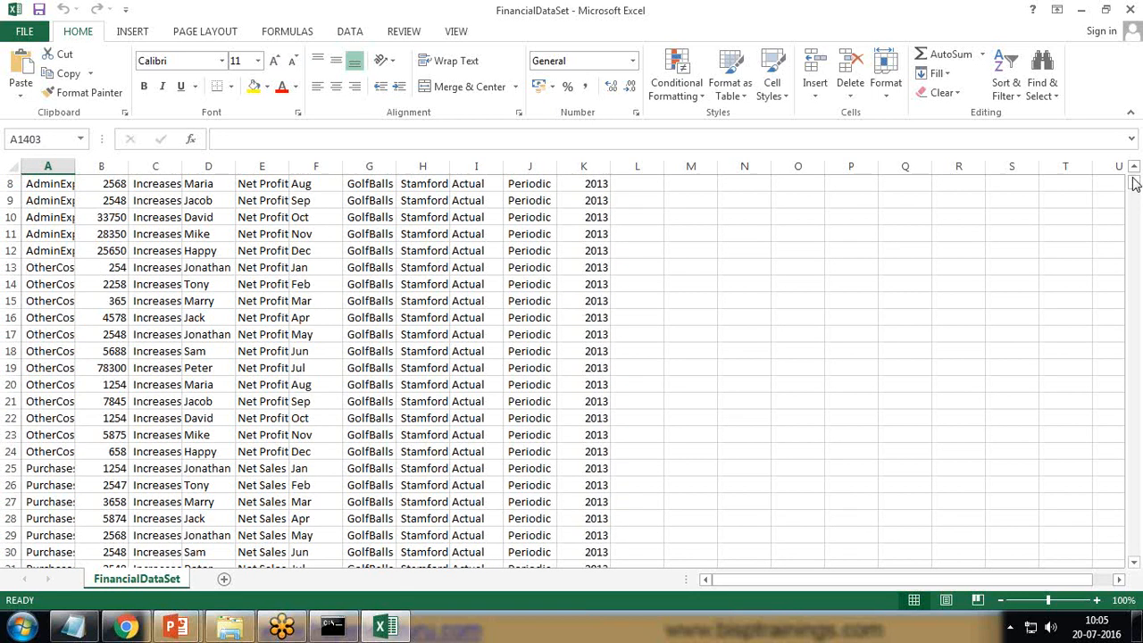
Step: Set the Year to 2011 in cells K2 through K96 and save the file, keeping the CSV format
click(590, 183)
scroll(616, 268, up, 3)
click(583, 202)
text(2011)
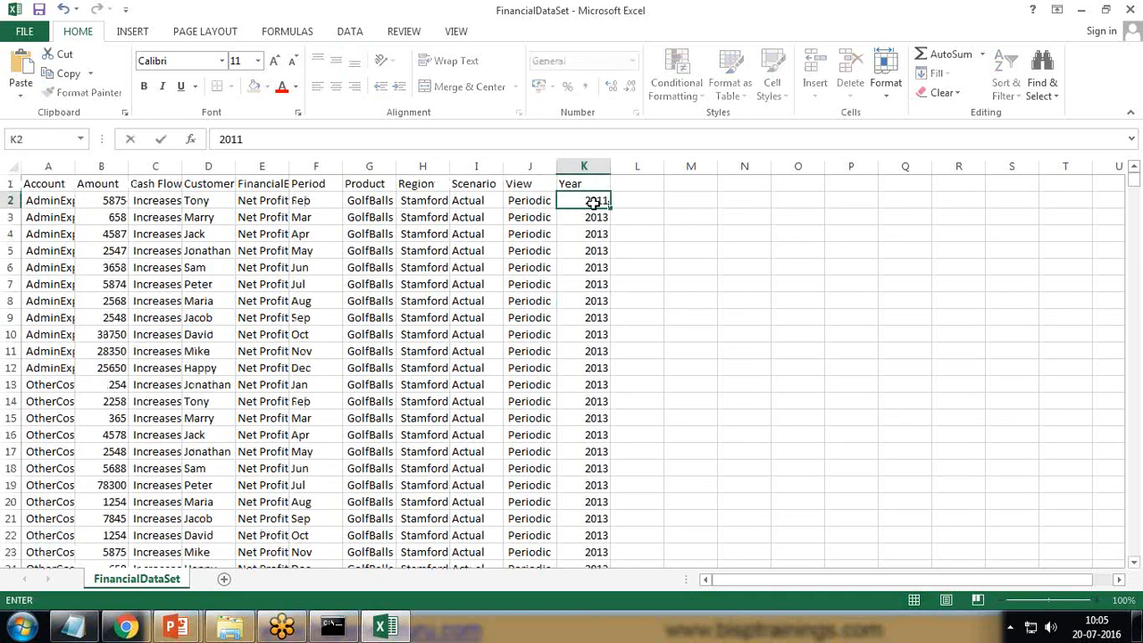
key(ctrl+Return)
mouse_move(613, 207)
mouse_down()
mouse_move(606, 591)
mouse_move(614, 187)
mouse_up()
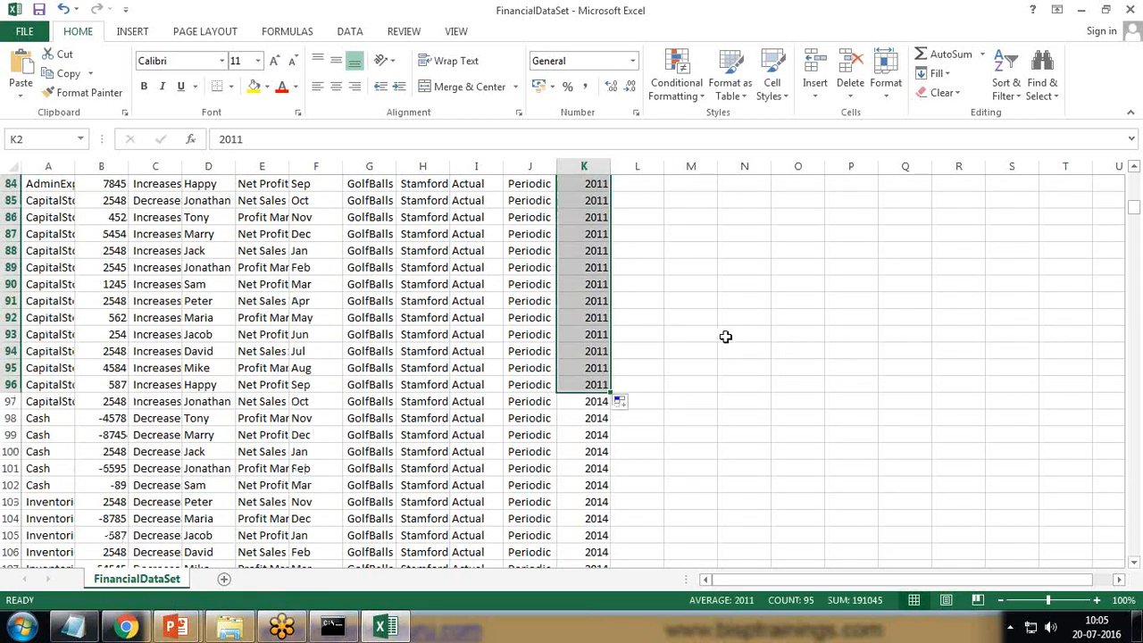
key(ctrl+s)
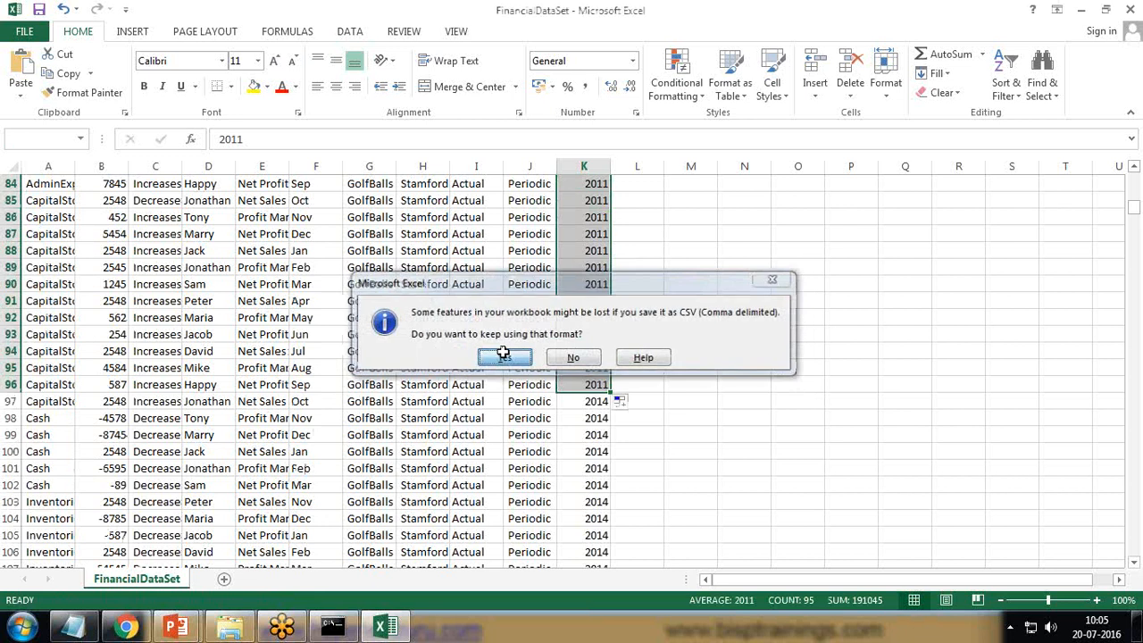
click(505, 354)
Step: Return to Chrome, choose FinancialDataSet.csv from the Desktop as the CSV file and upload it
click(126, 626)
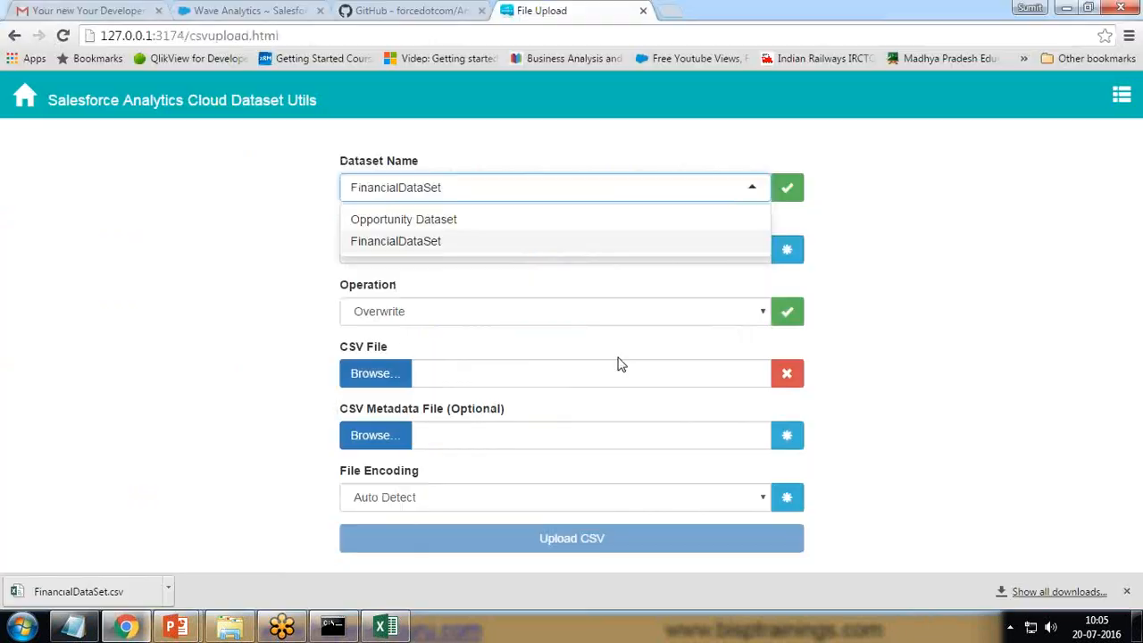
click(374, 379)
click(64, 186)
click(220, 357)
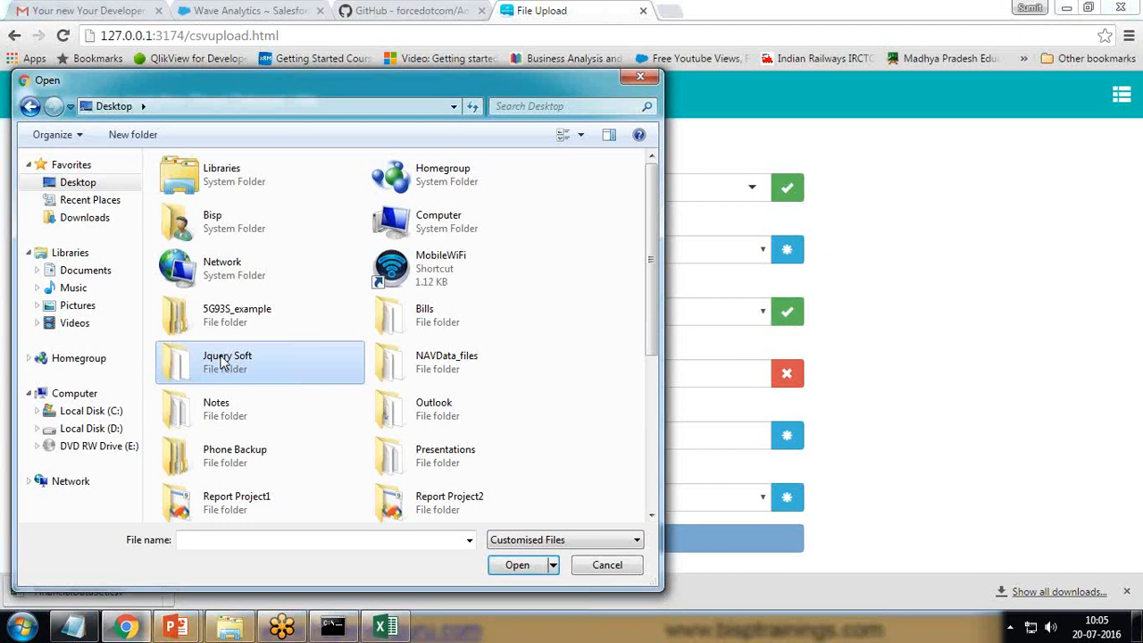
key(f)
click(518, 565)
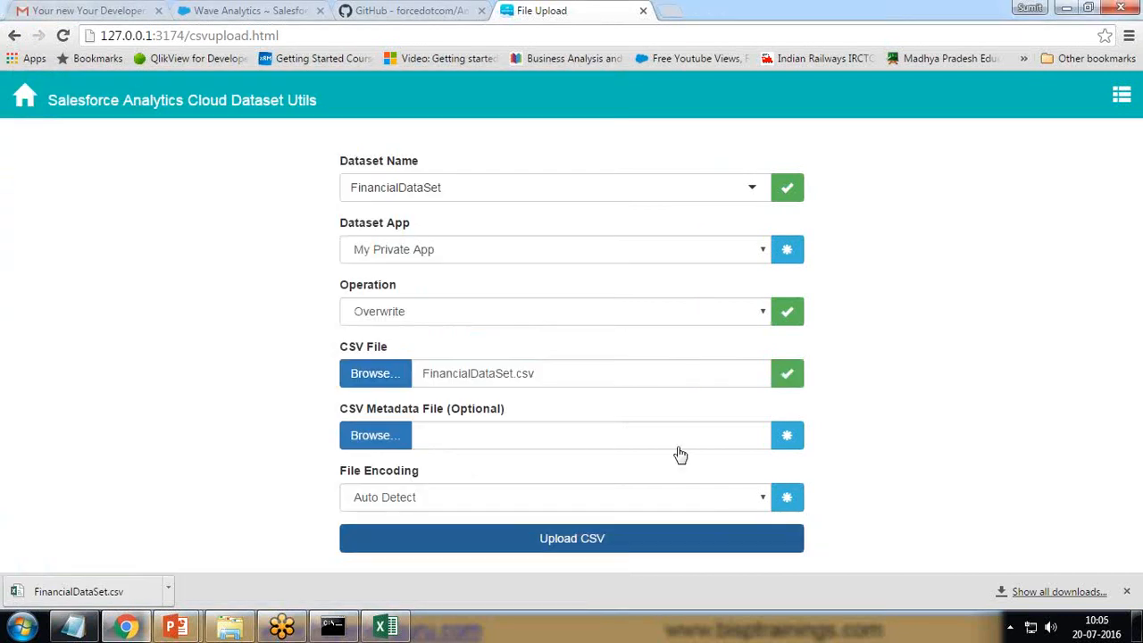
click(562, 545)
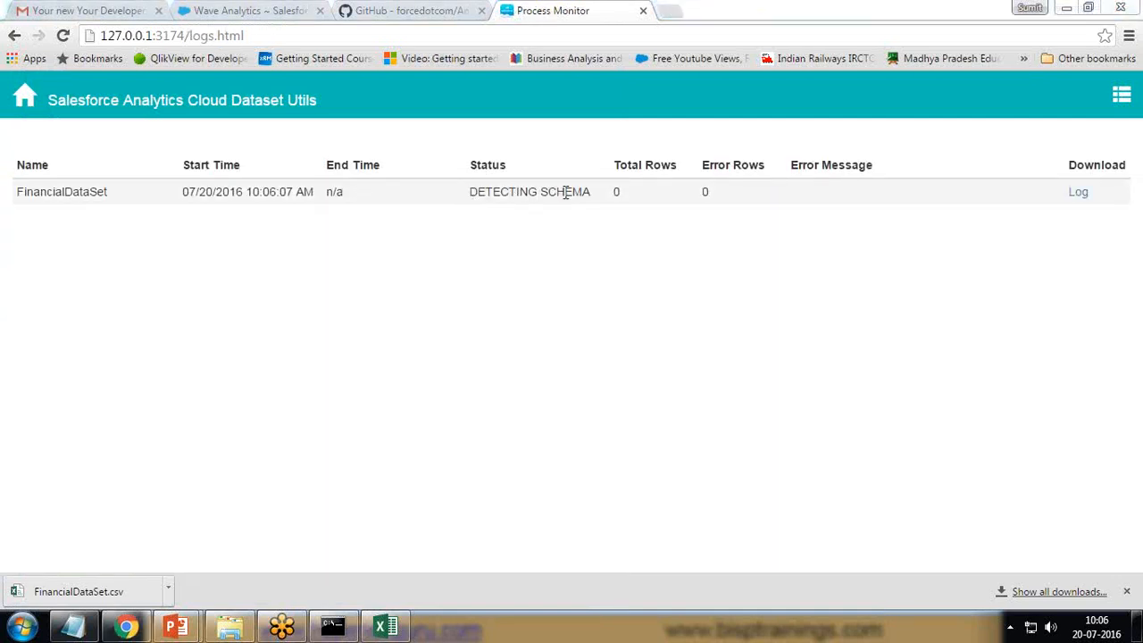
Step: Check the status of the FinancialDataSet upload in the process monitor
drag(472, 193, 586, 196)
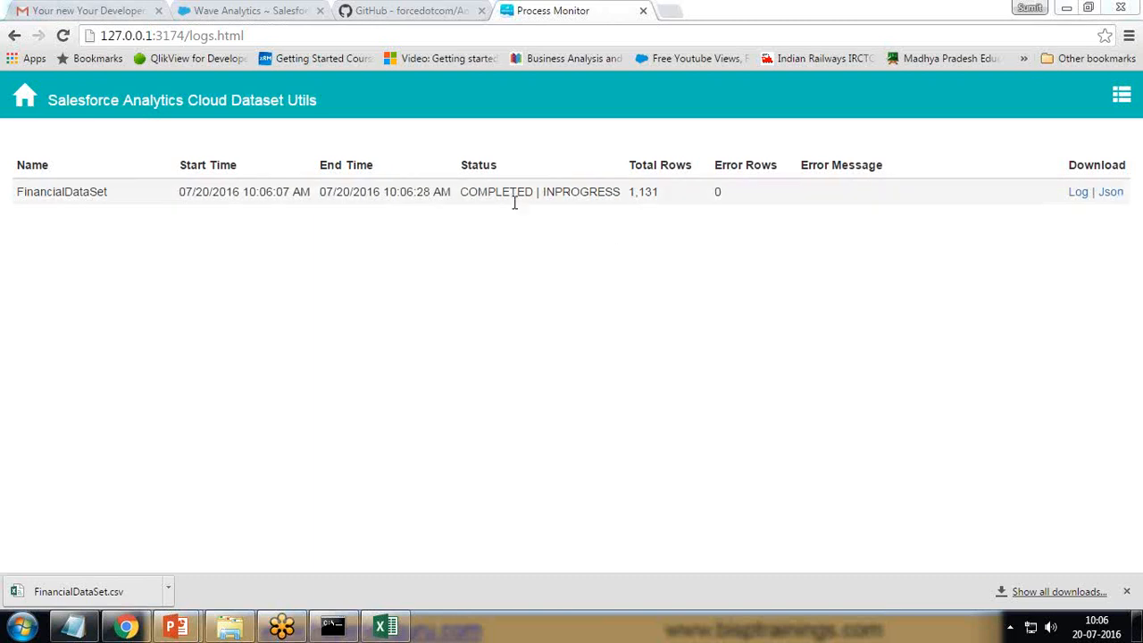
drag(463, 192, 580, 192)
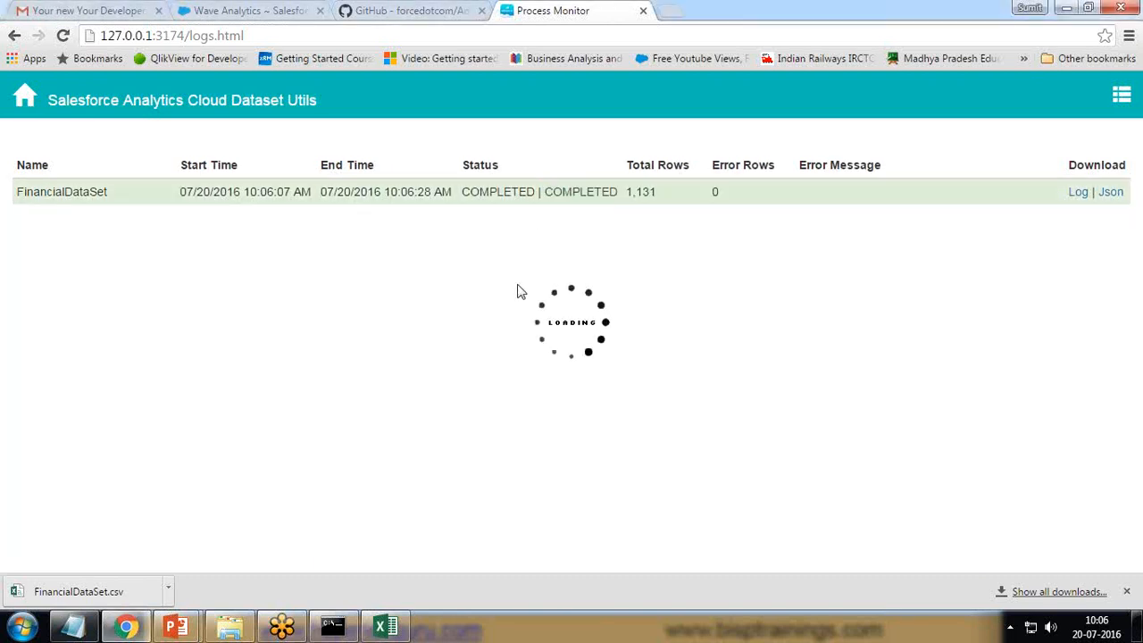
drag(539, 192, 628, 191)
Step: Return to the dataset list, preview the FinancialDataSet and examine the Year values of its records
click(25, 100)
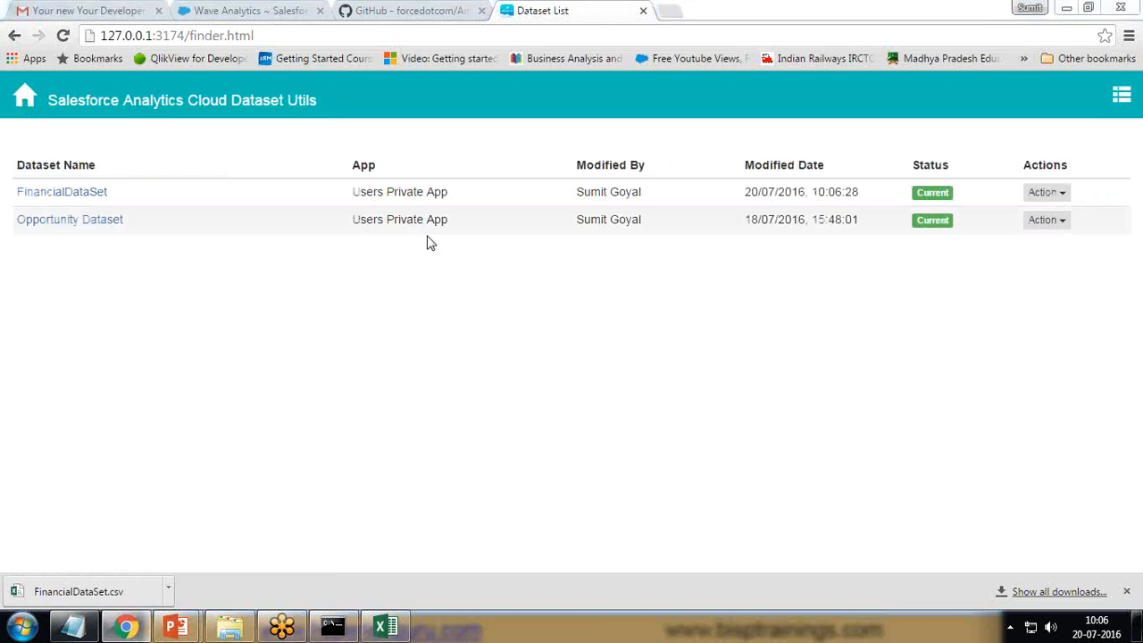
click(1060, 193)
click(45, 191)
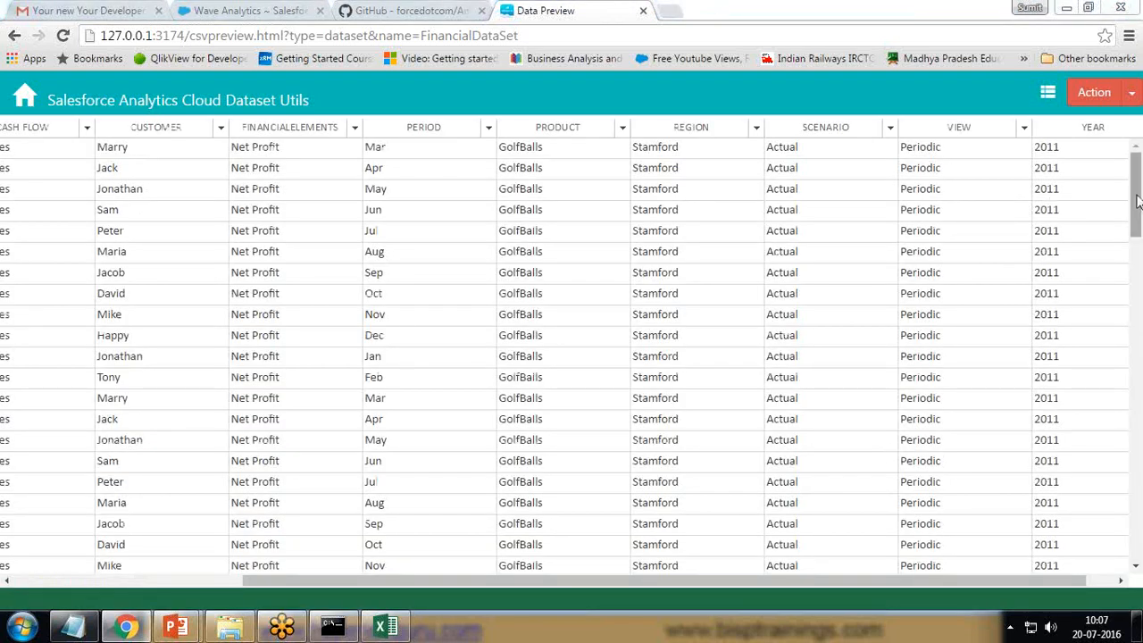
scroll(1139, 177, down, 1)
scroll(1139, 177, up, 1)
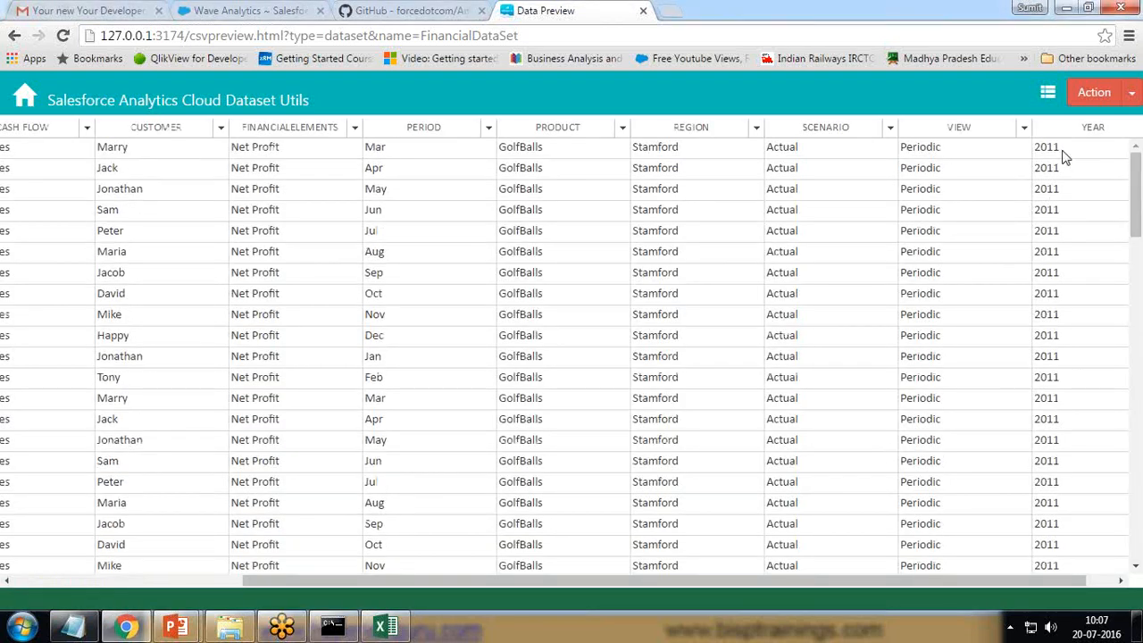
scroll(1138, 184, down, 5)
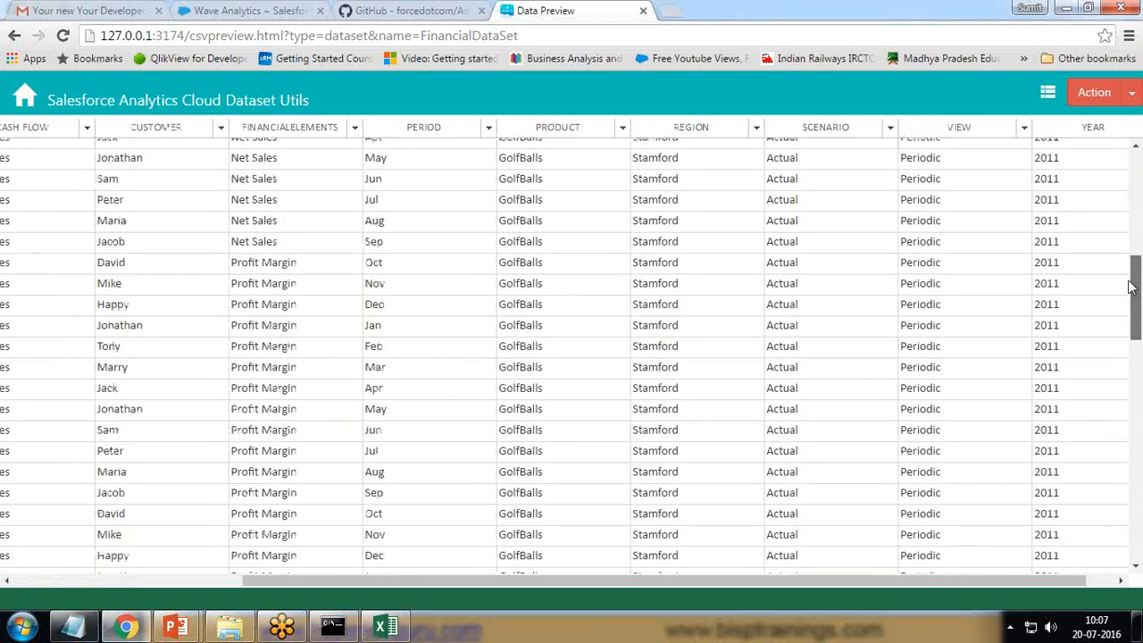
scroll(1140, 212, up, 10)
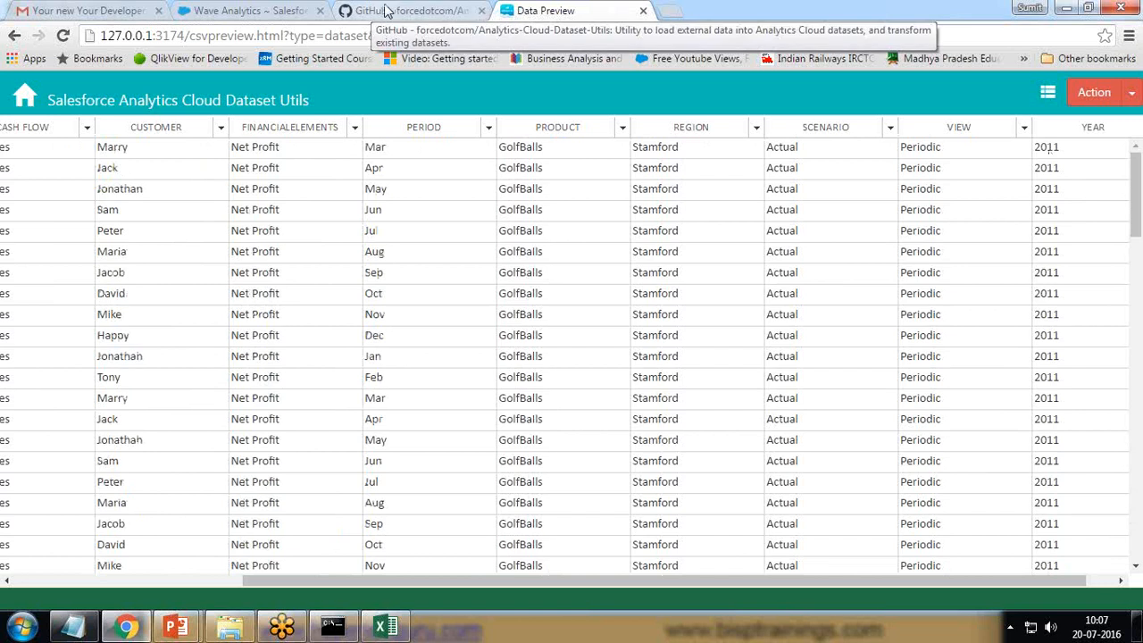
Step: Show the Analytics-Cloud-Dataset-Utils repository name on its GitHub page and return to the Wave Analytics home page
click(357, 10)
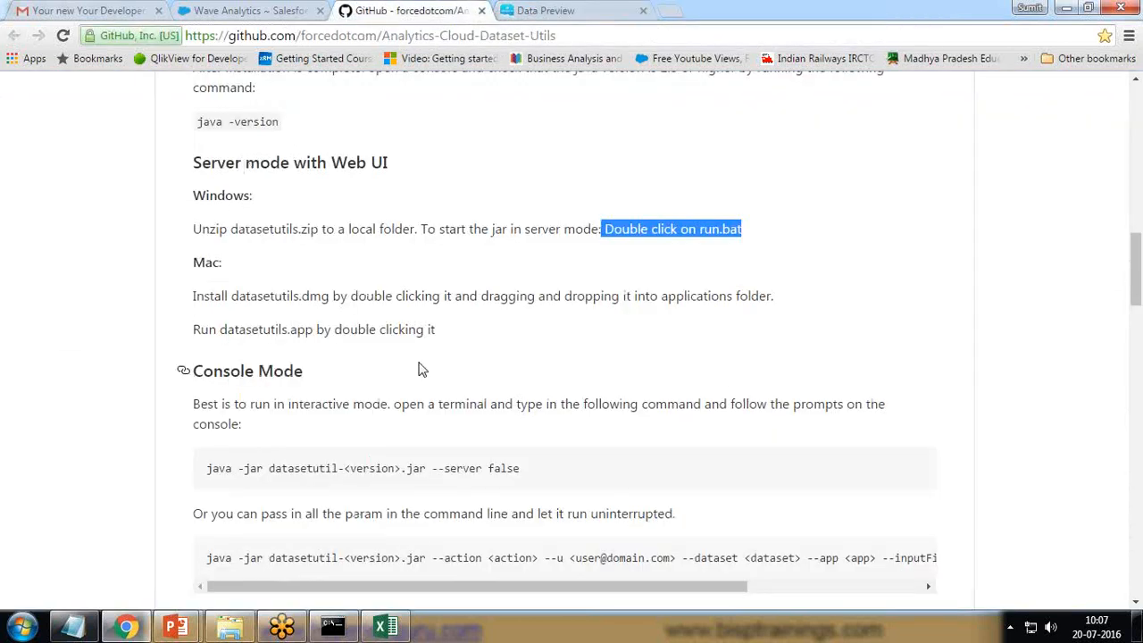
scroll(420, 368, up, 20)
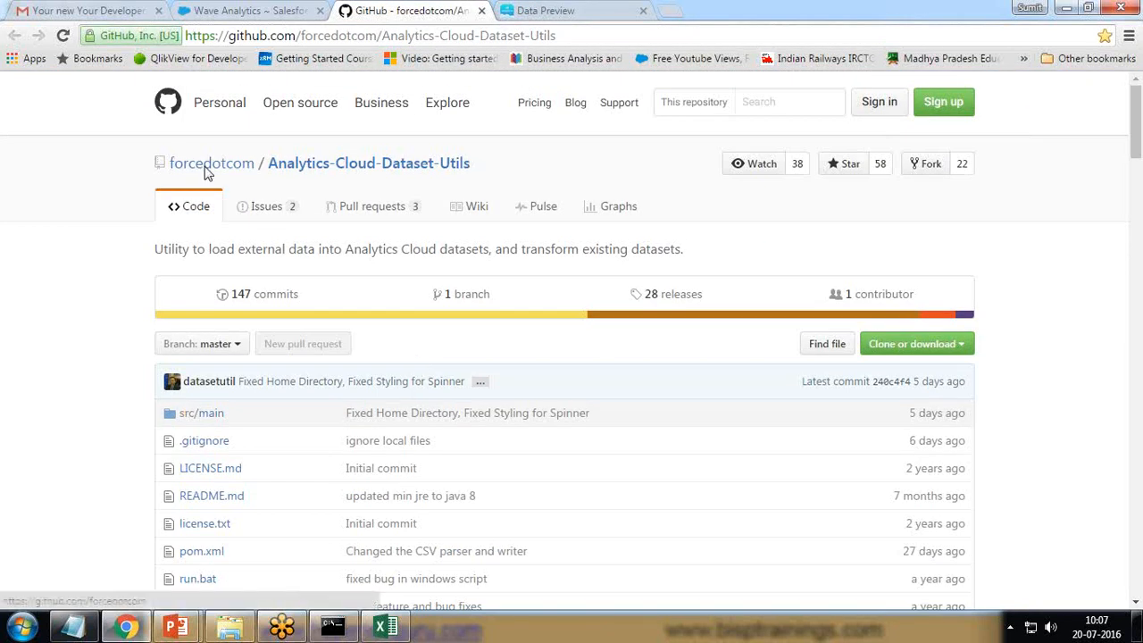
drag(483, 172, 269, 166)
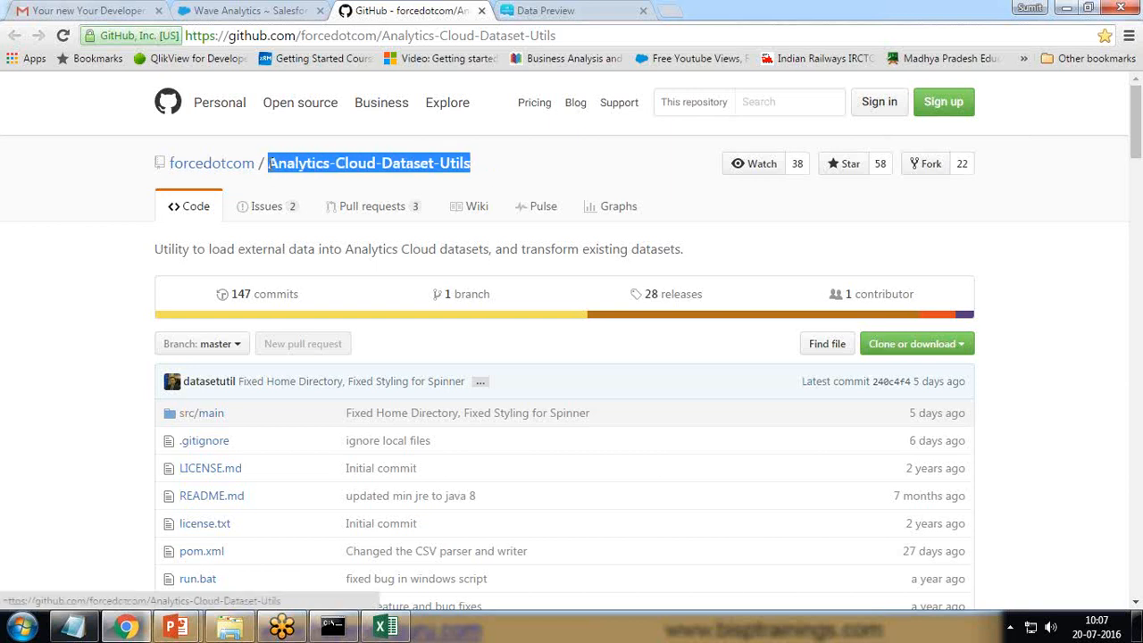
click(242, 9)
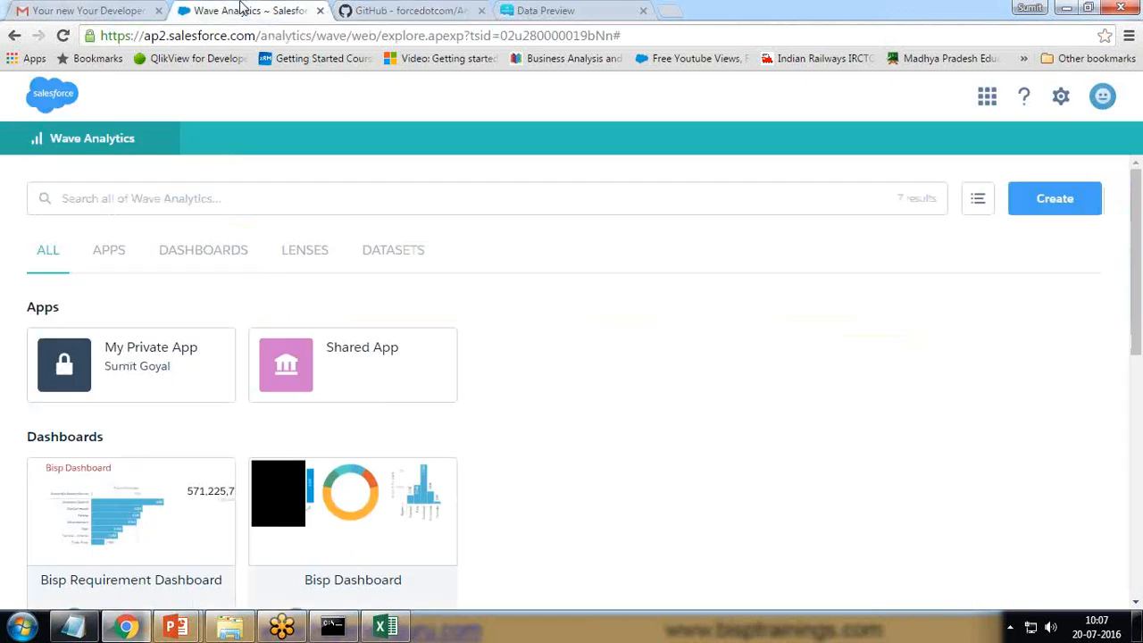